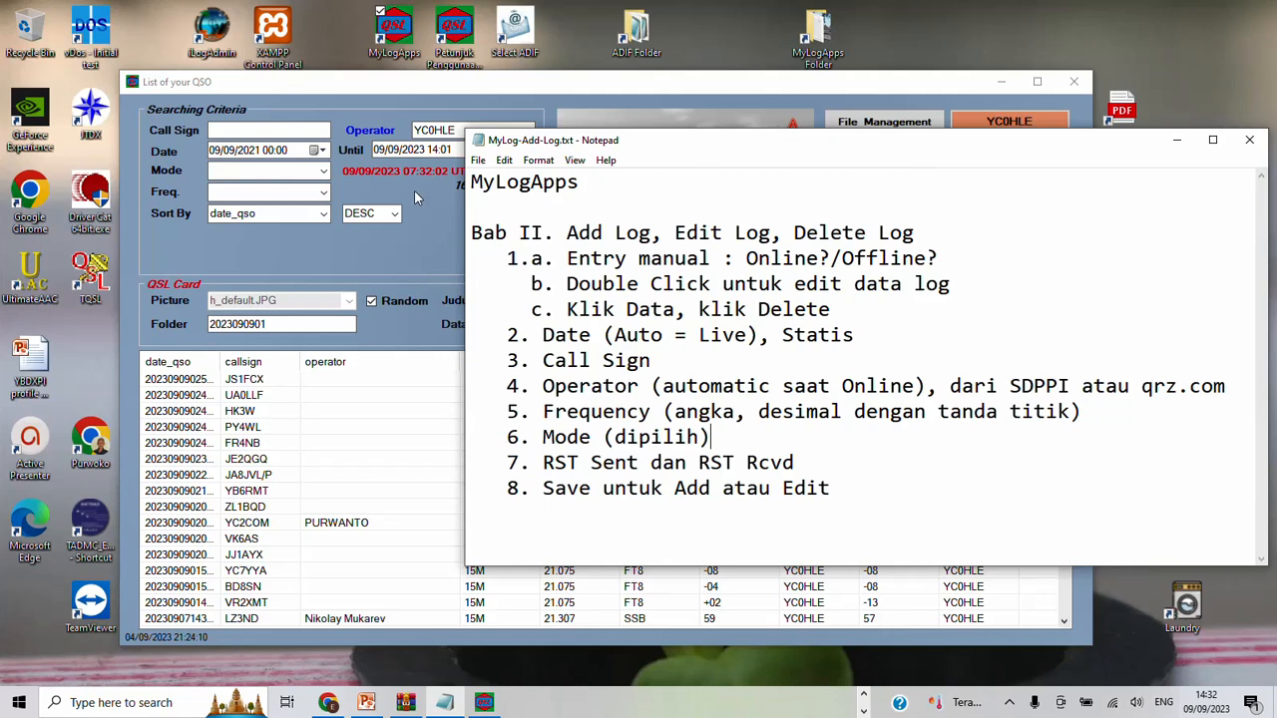
Start a new log entry from the QSO list and activate its Online connection
click(419, 201)
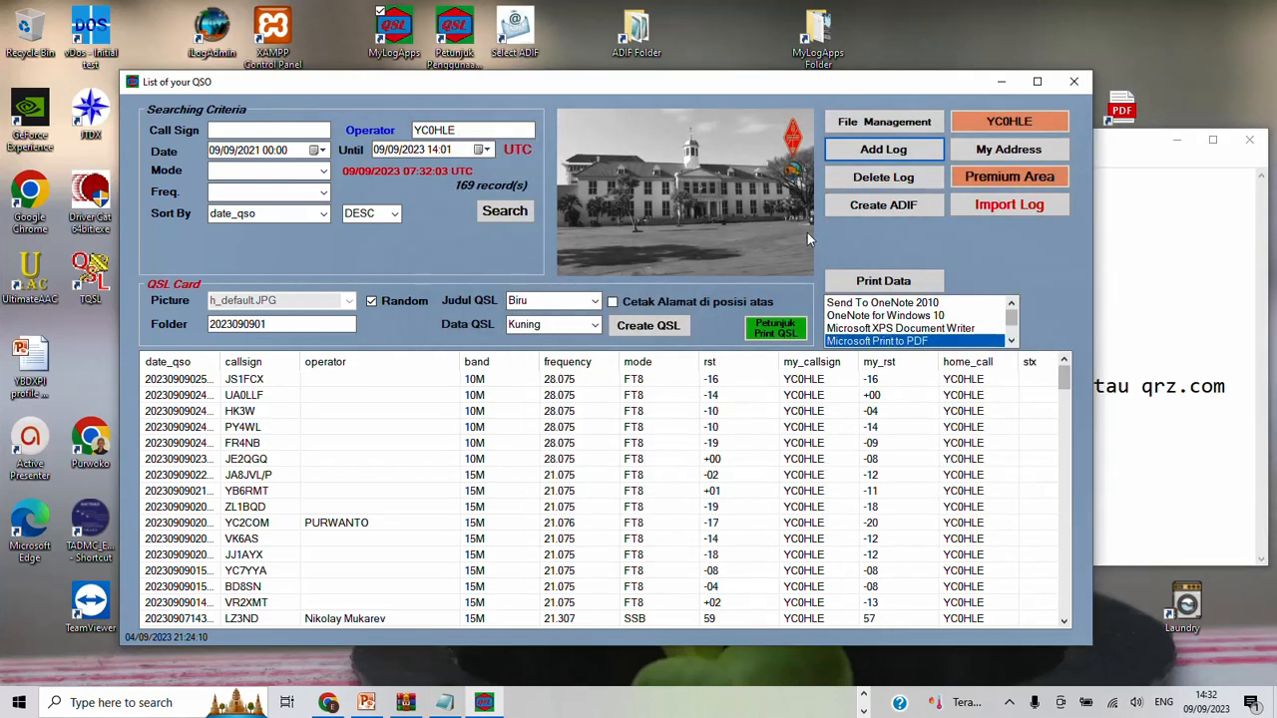
click(892, 154)
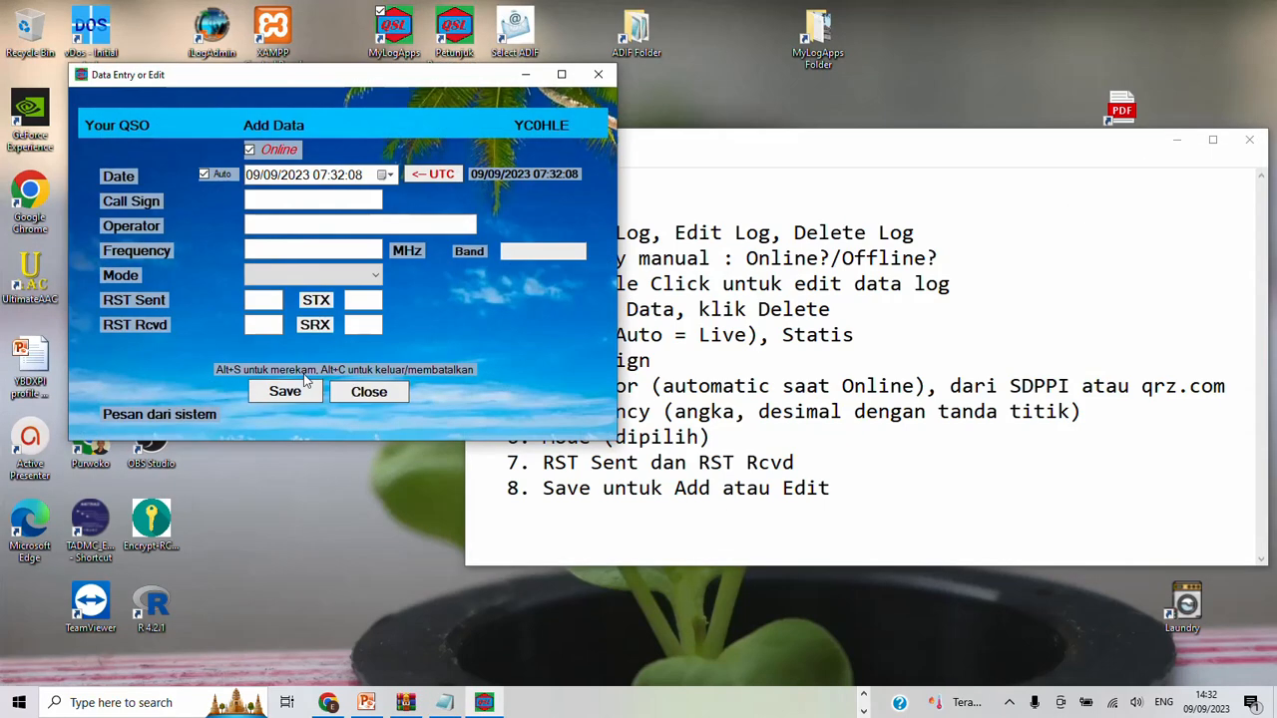
click(251, 151)
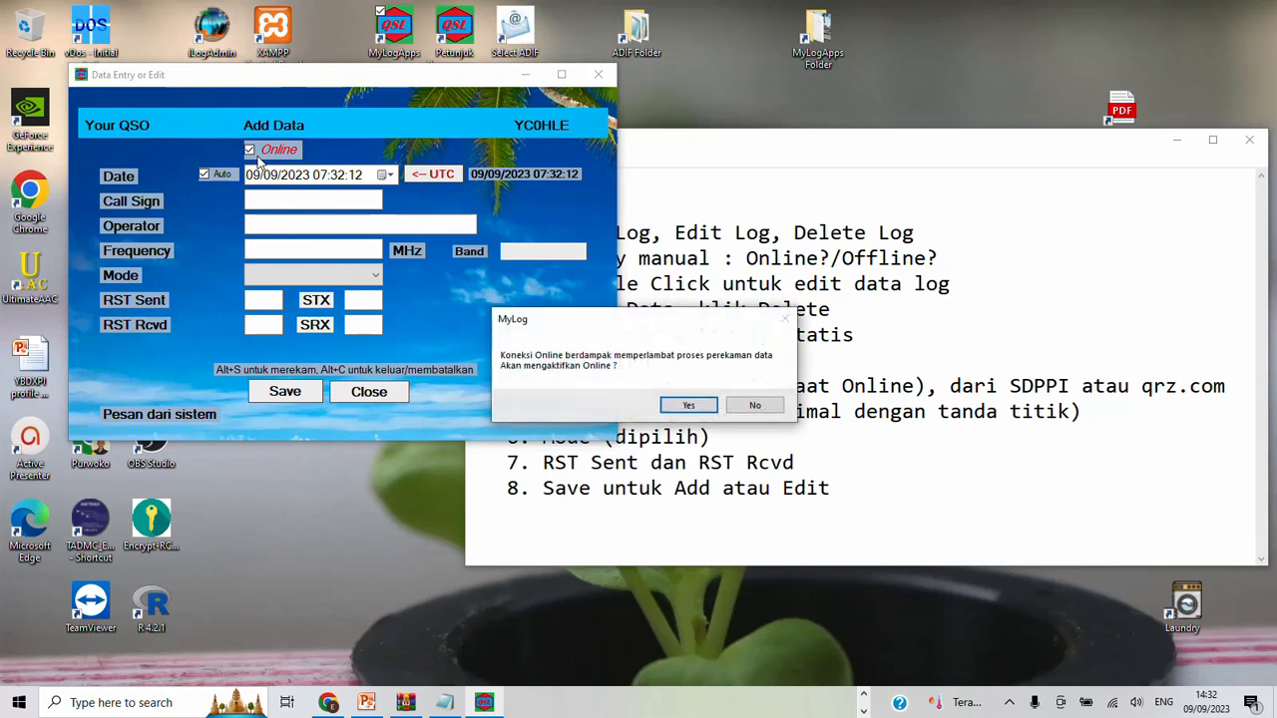
click(686, 404)
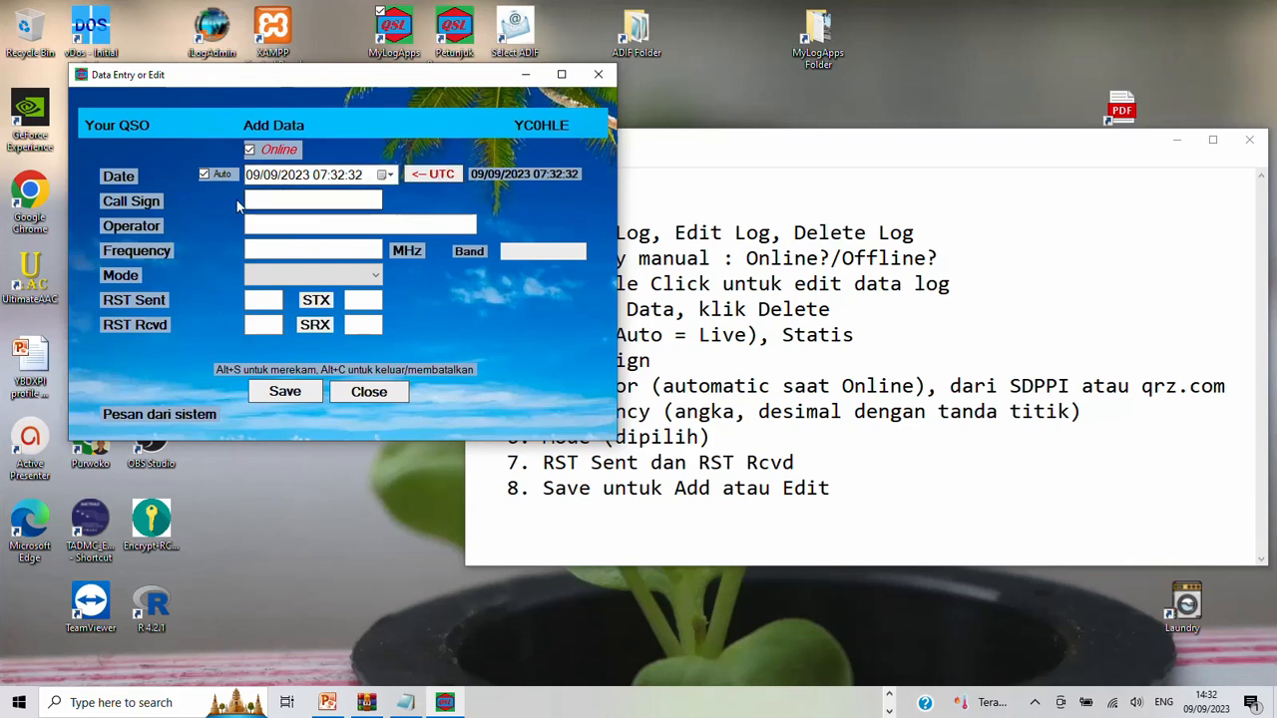
Try a manual entry date with day 01 and hour 15, and restore the automatic date
click(204, 176)
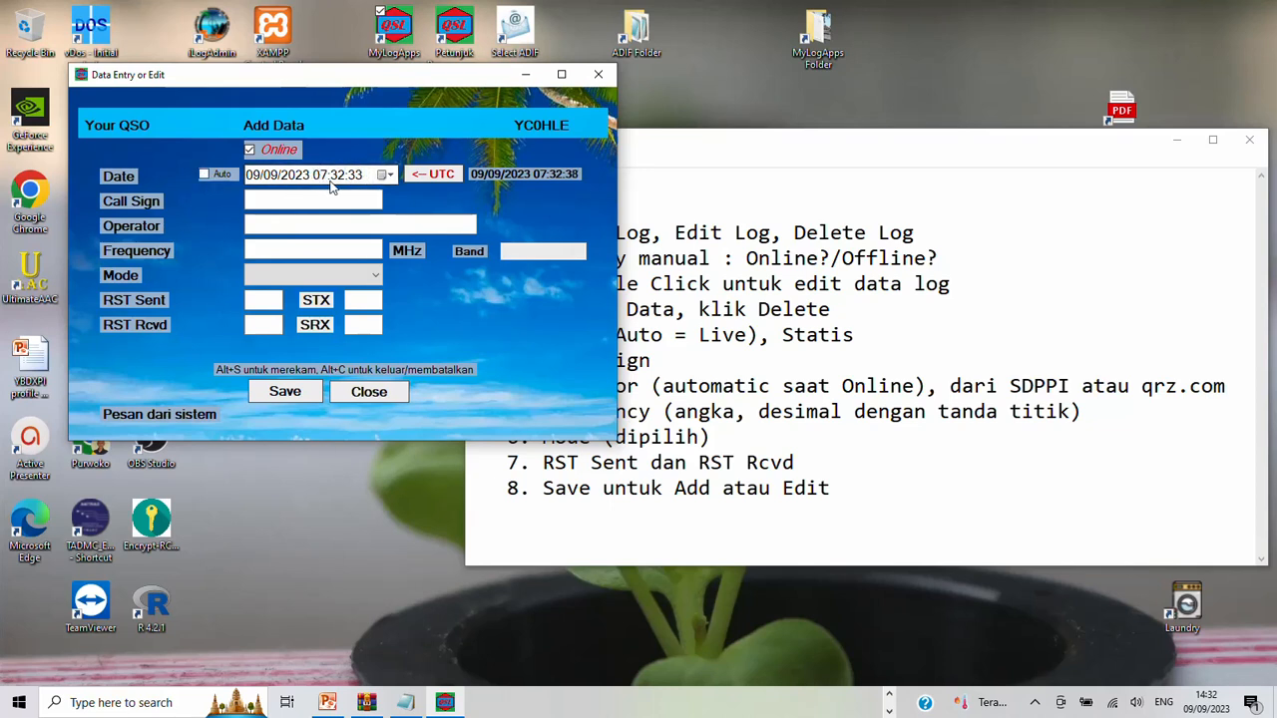
click(253, 175)
text(01)
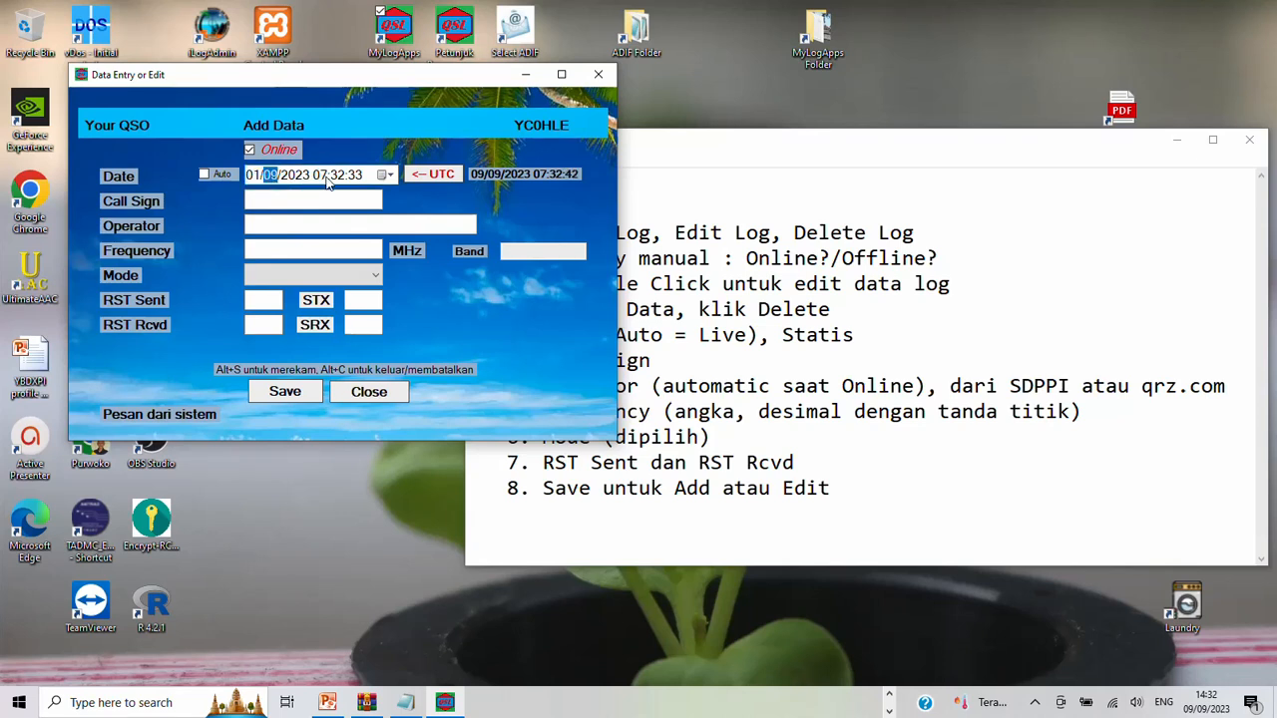
click(317, 175)
text(15)
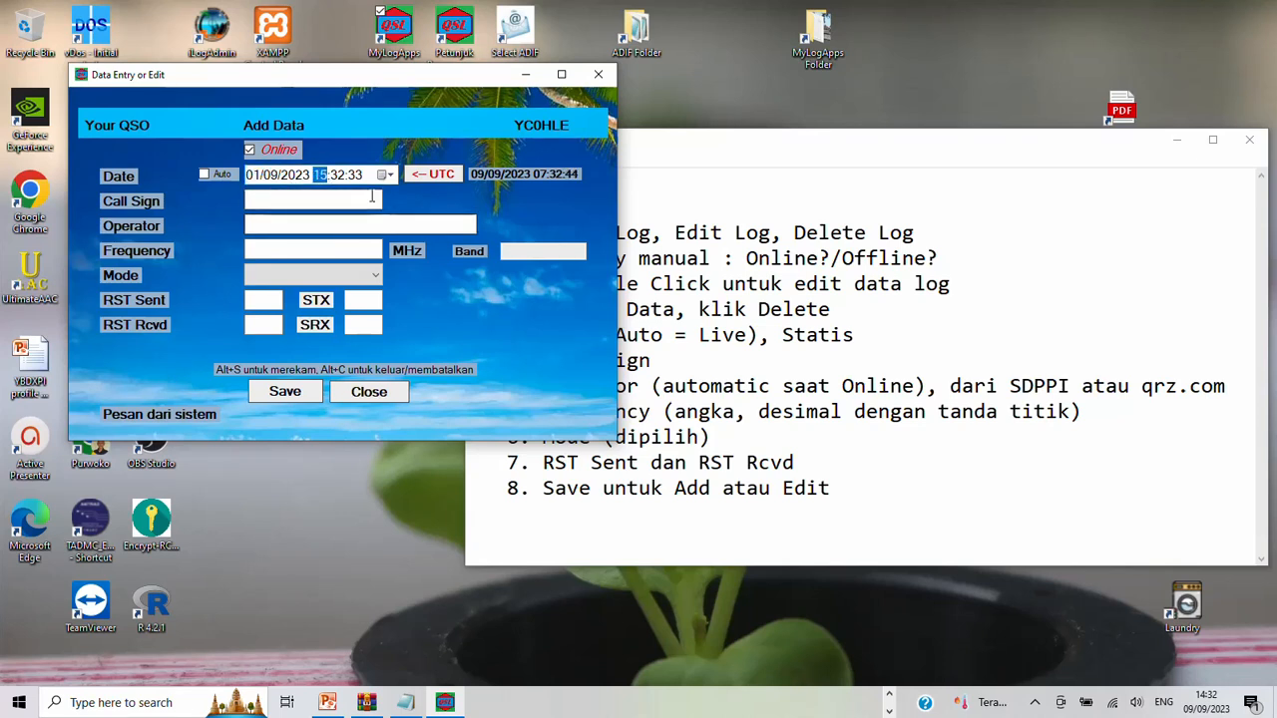
click(206, 176)
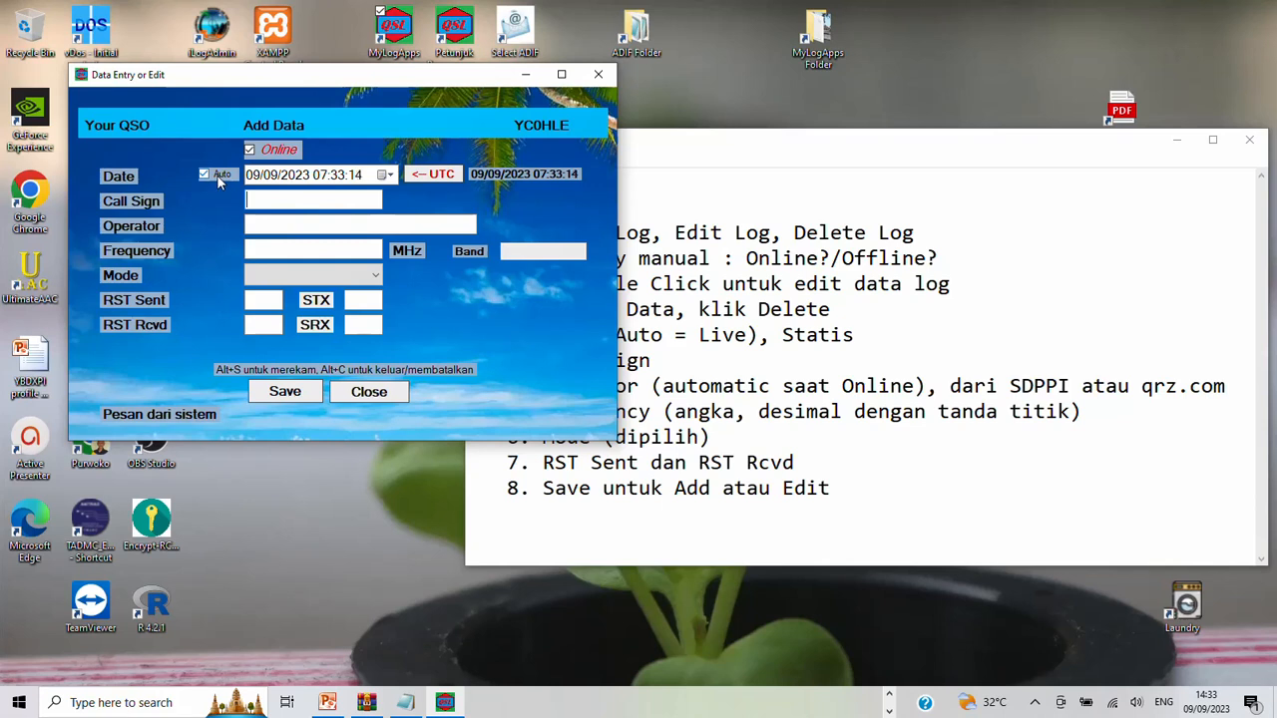
click(256, 174)
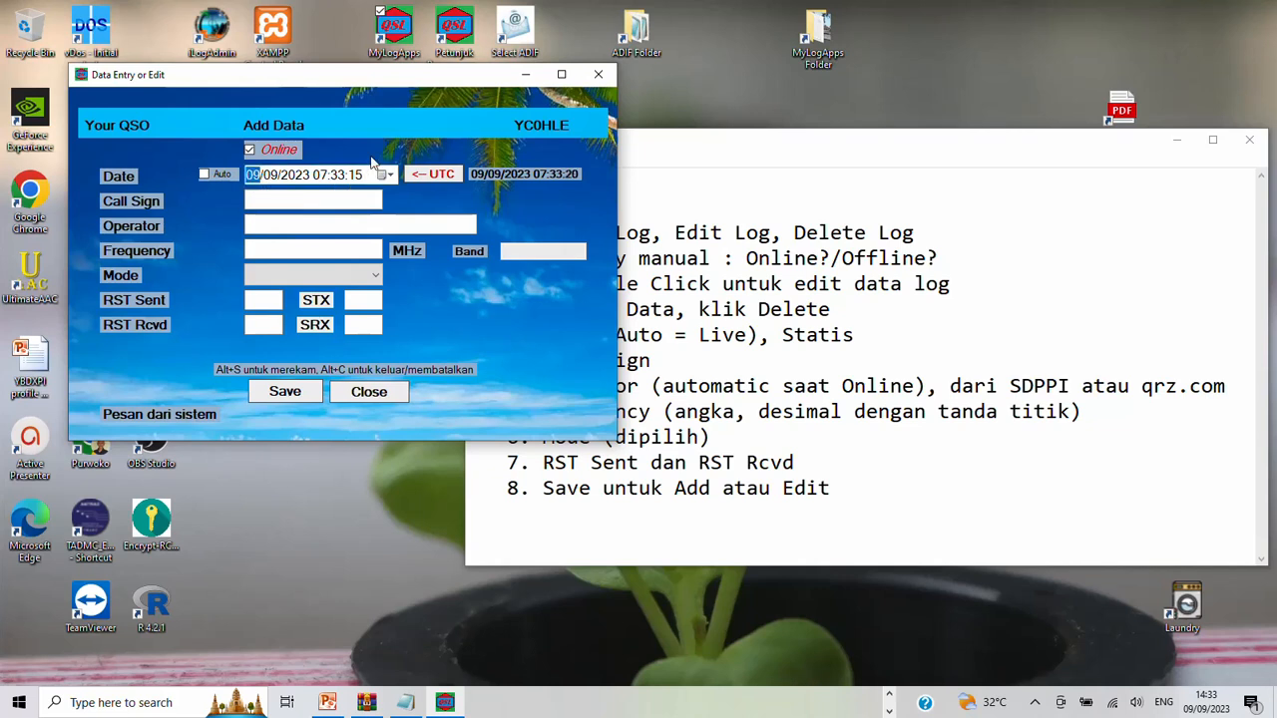
click(216, 176)
Enter YB0BBJ as the new entry's call sign and correct it to YC0BBJ to fill in the operator
click(268, 199)
text(YB0BBJ)
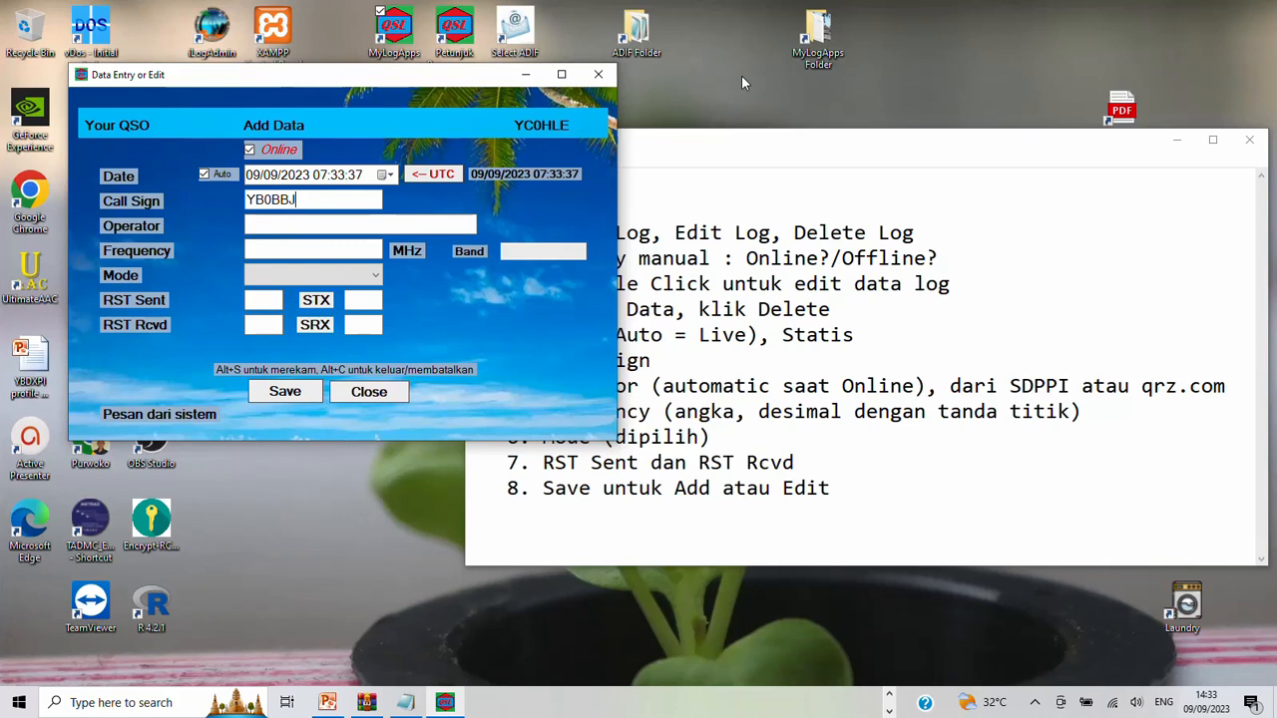
key(Tab)
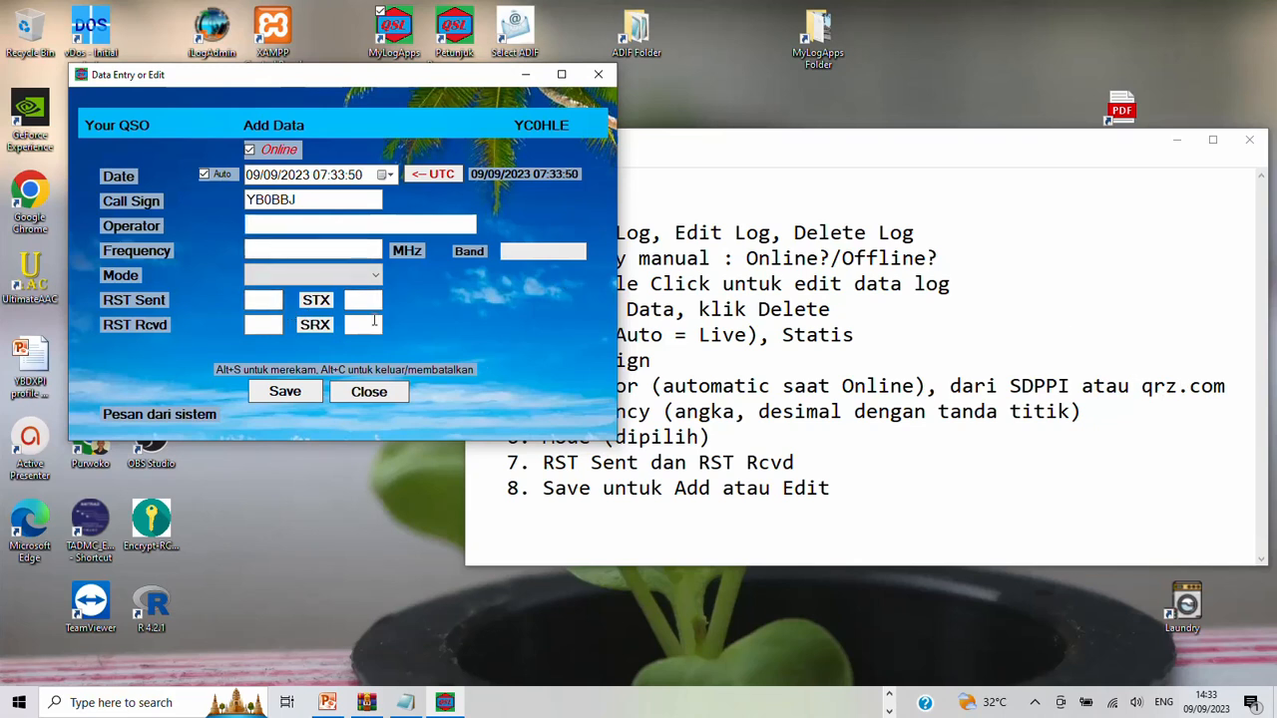
drag(257, 200, 264, 200)
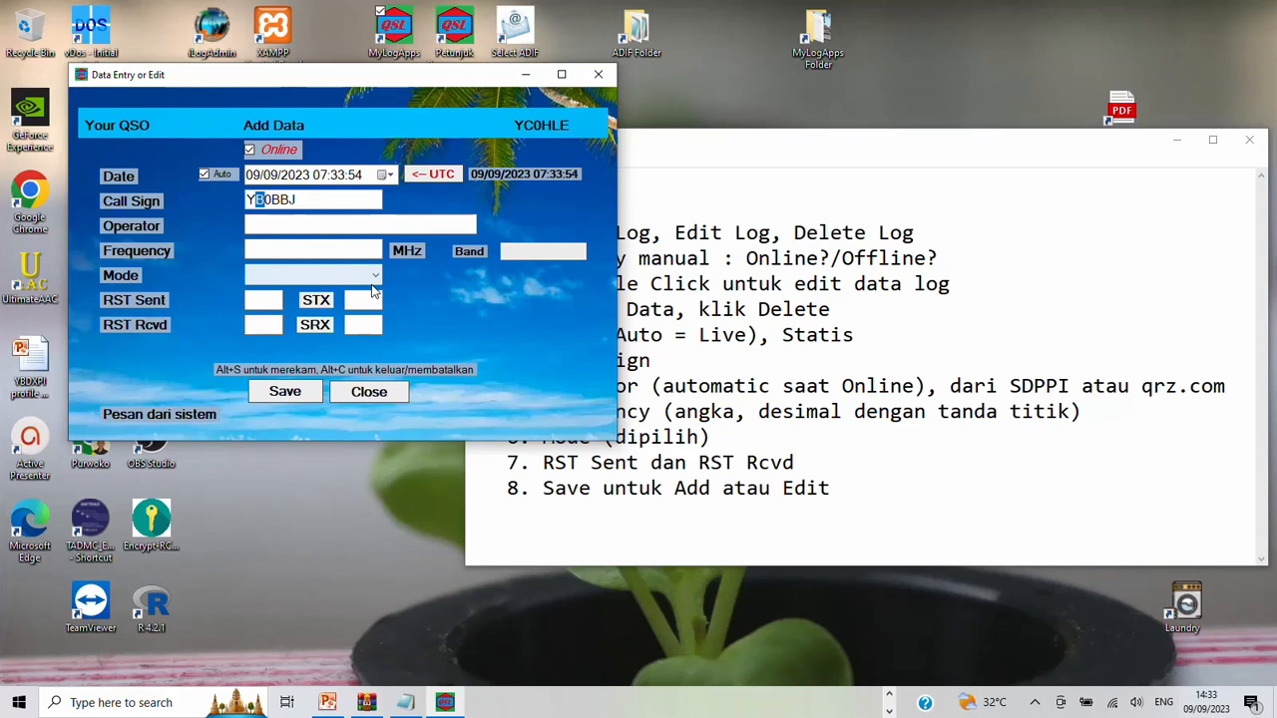
text(C)
key(Tab)
Set the YC0BBJ entry's frequency to 7.078 MHz and its mode to SSB
click(283, 247)
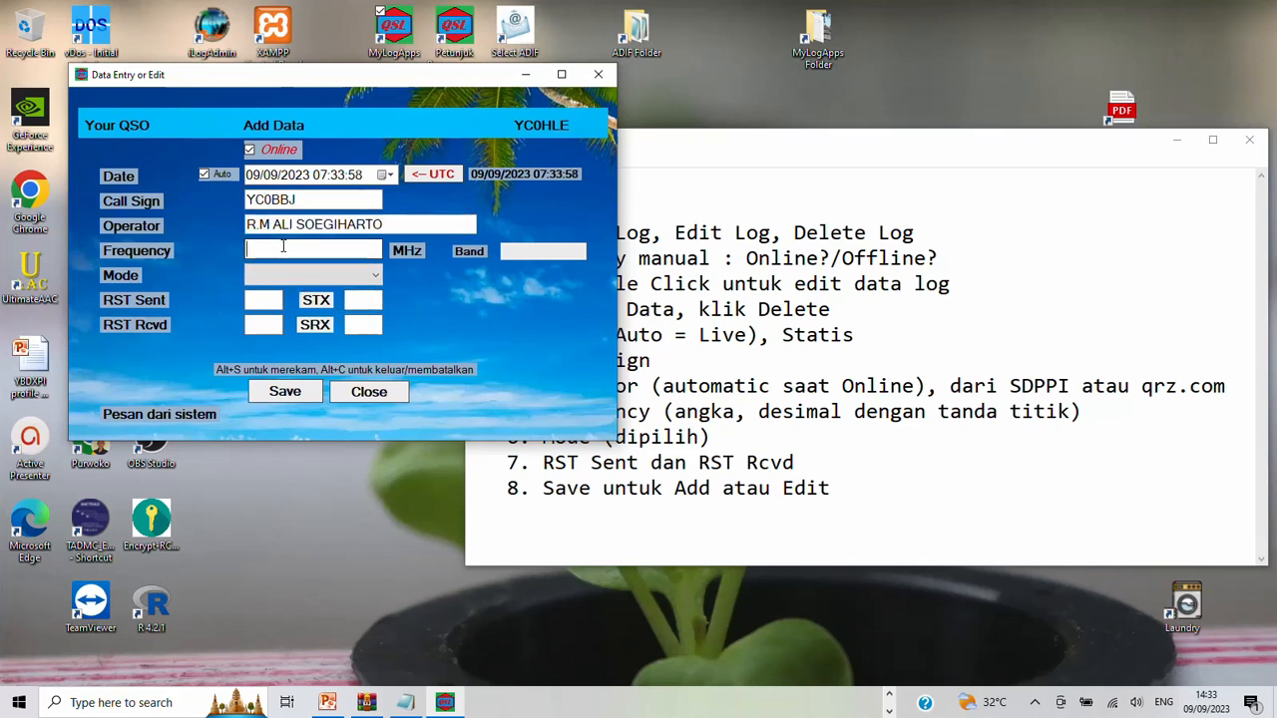
text(7)
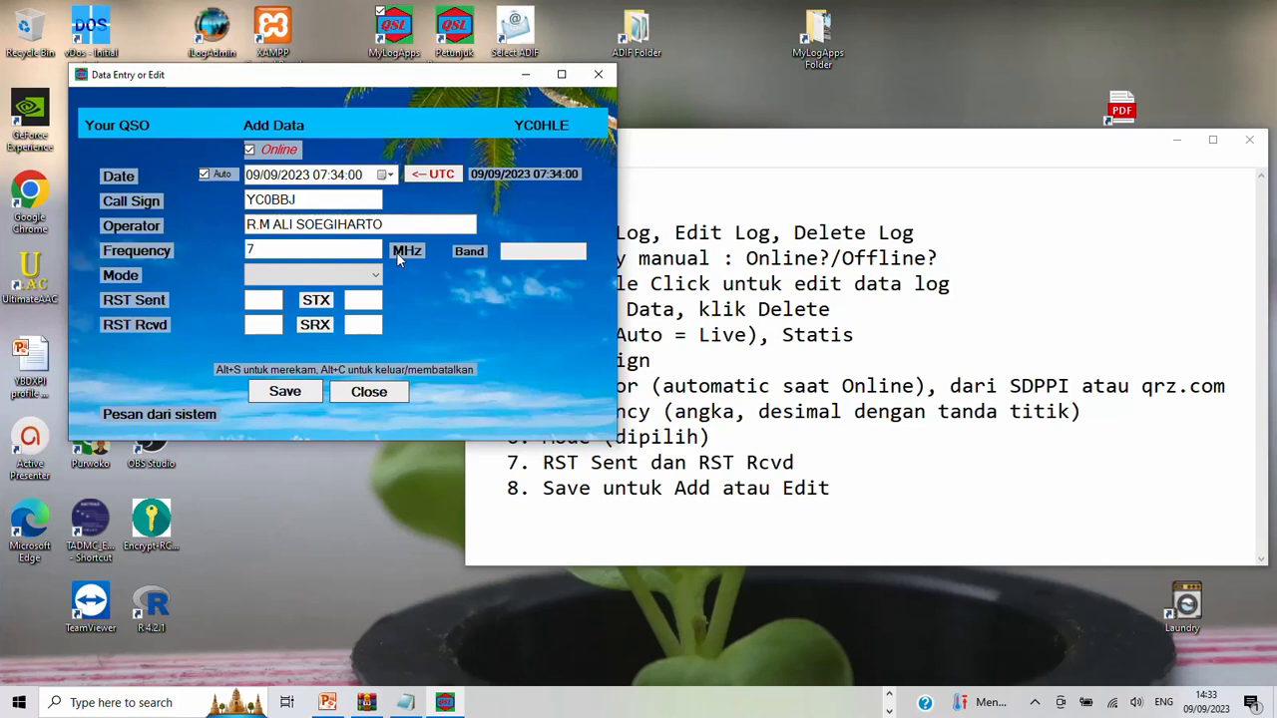
text(.078)
key(Tab)
key(s)
key(Tab)
text(5)
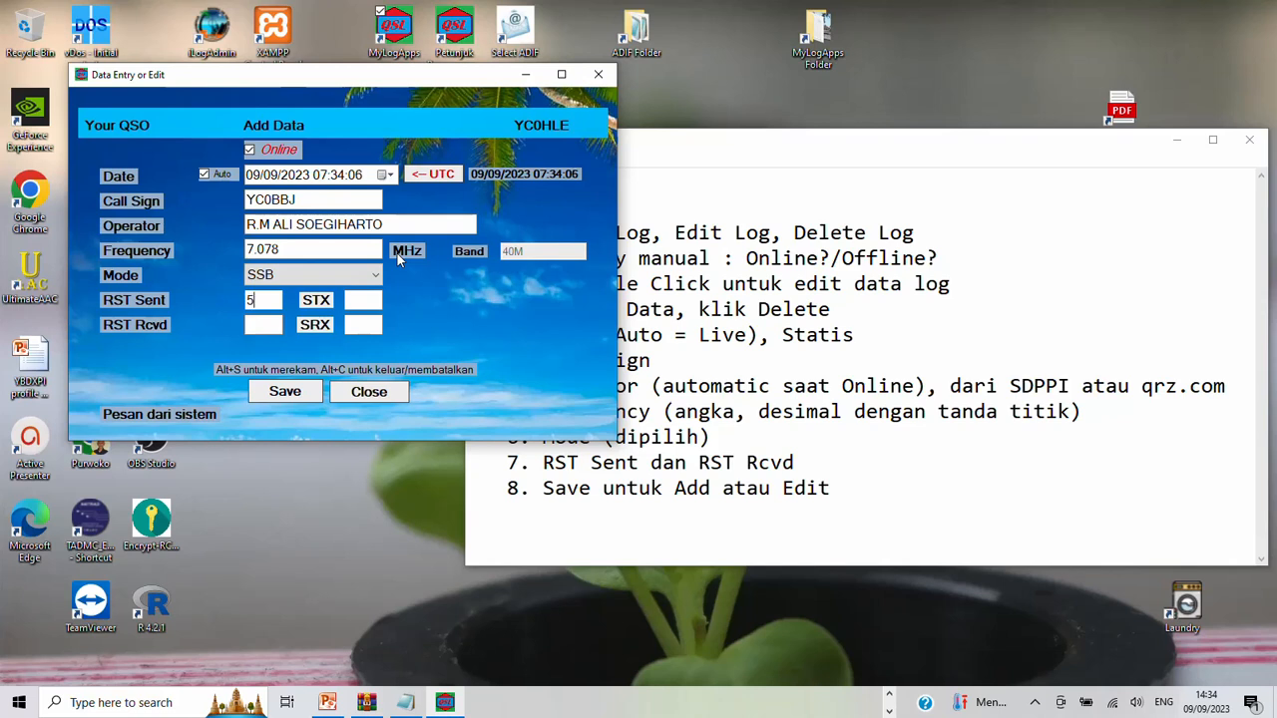
text(9)
key(Tab)
text(59)
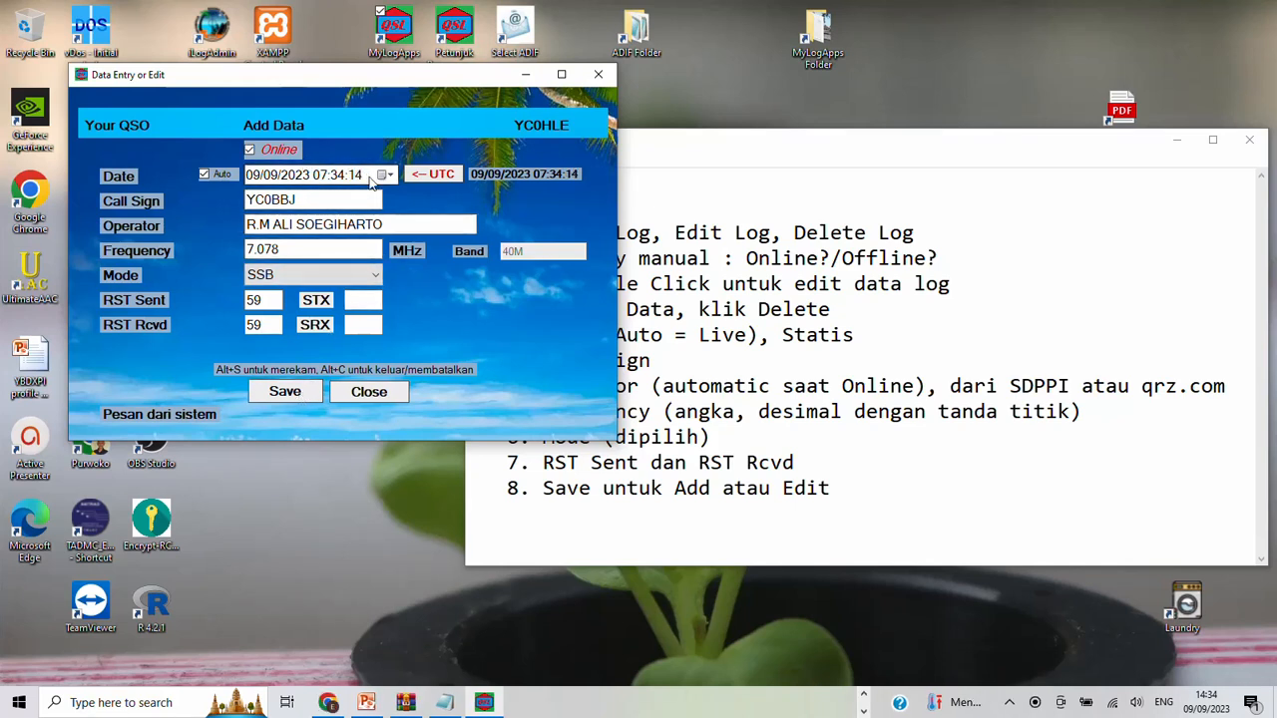
click(283, 391)
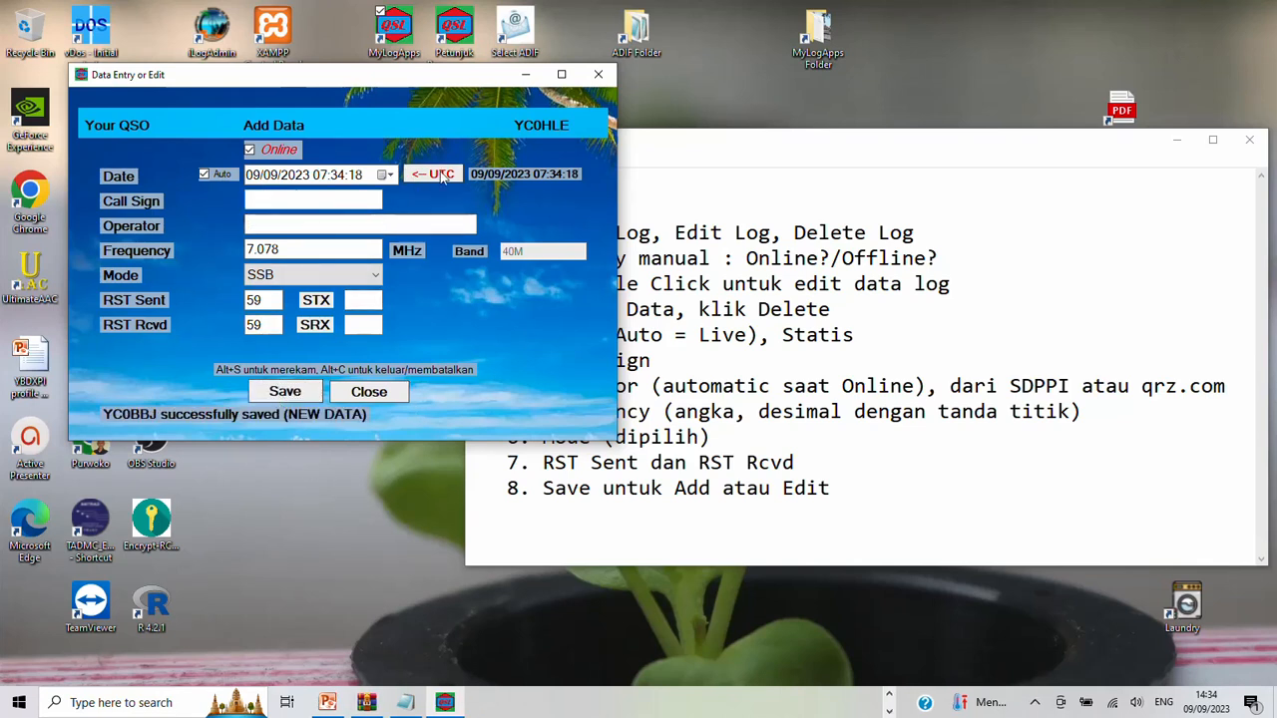
Switch off the automatic date for the next entry and set its date to 10/09/2023
click(214, 176)
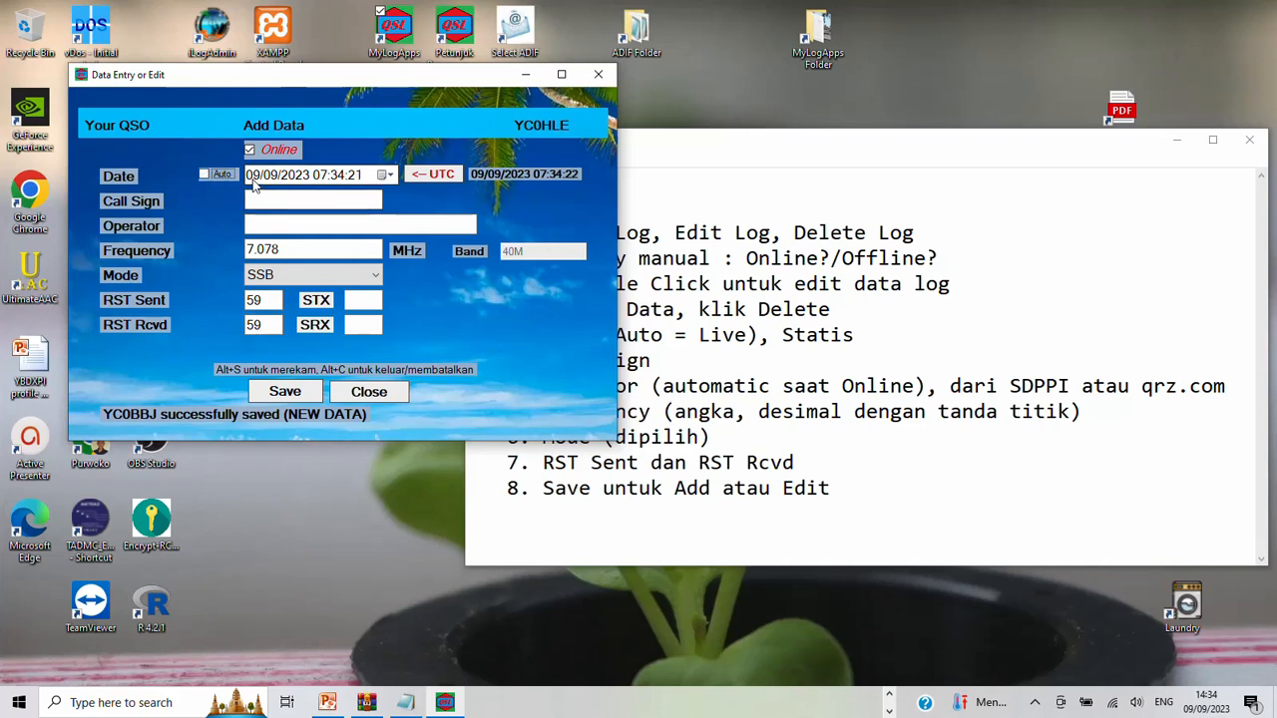
click(254, 175)
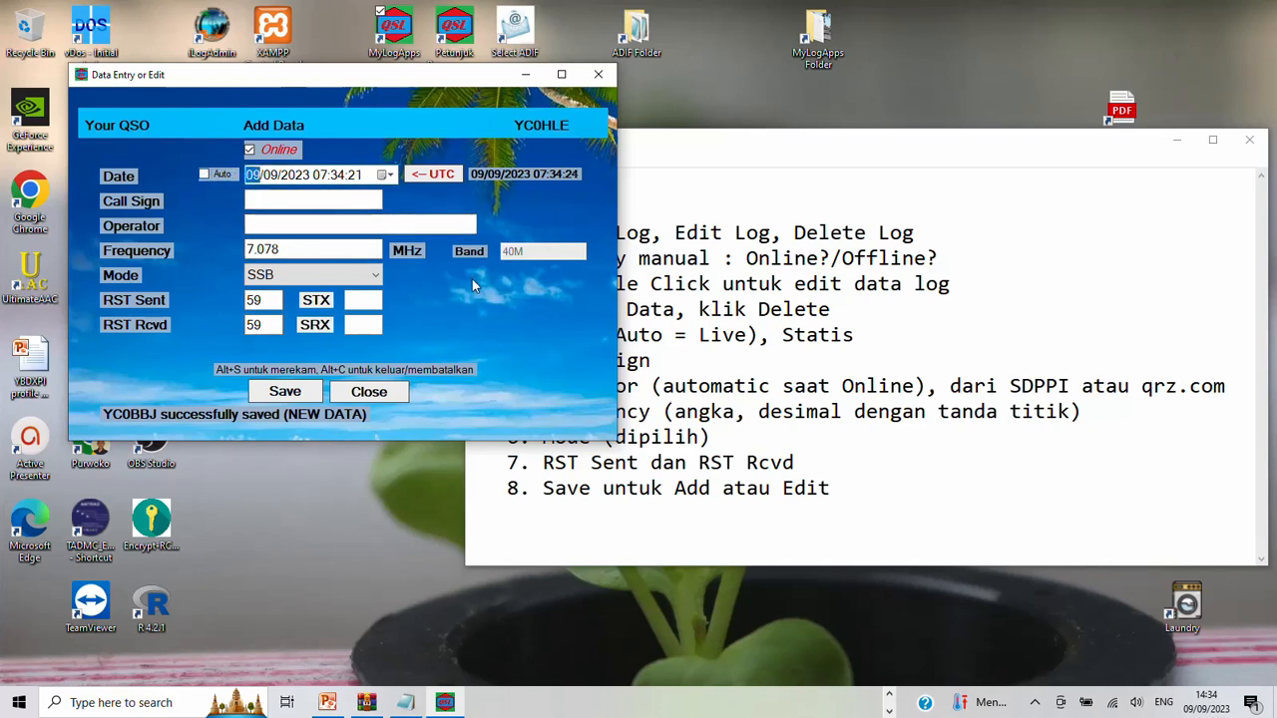
text(1)
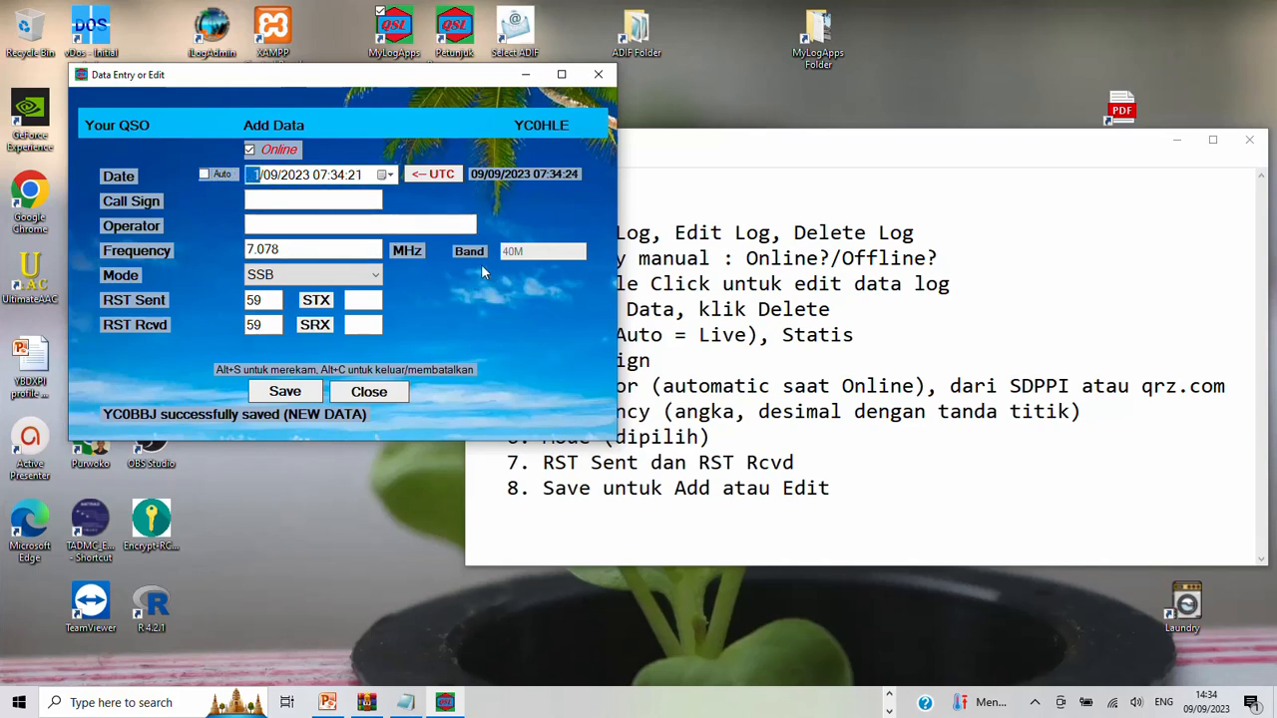
click(259, 176)
text(10)
Enter YD1RDJ as the call sign and let the operator be filled in
click(261, 200)
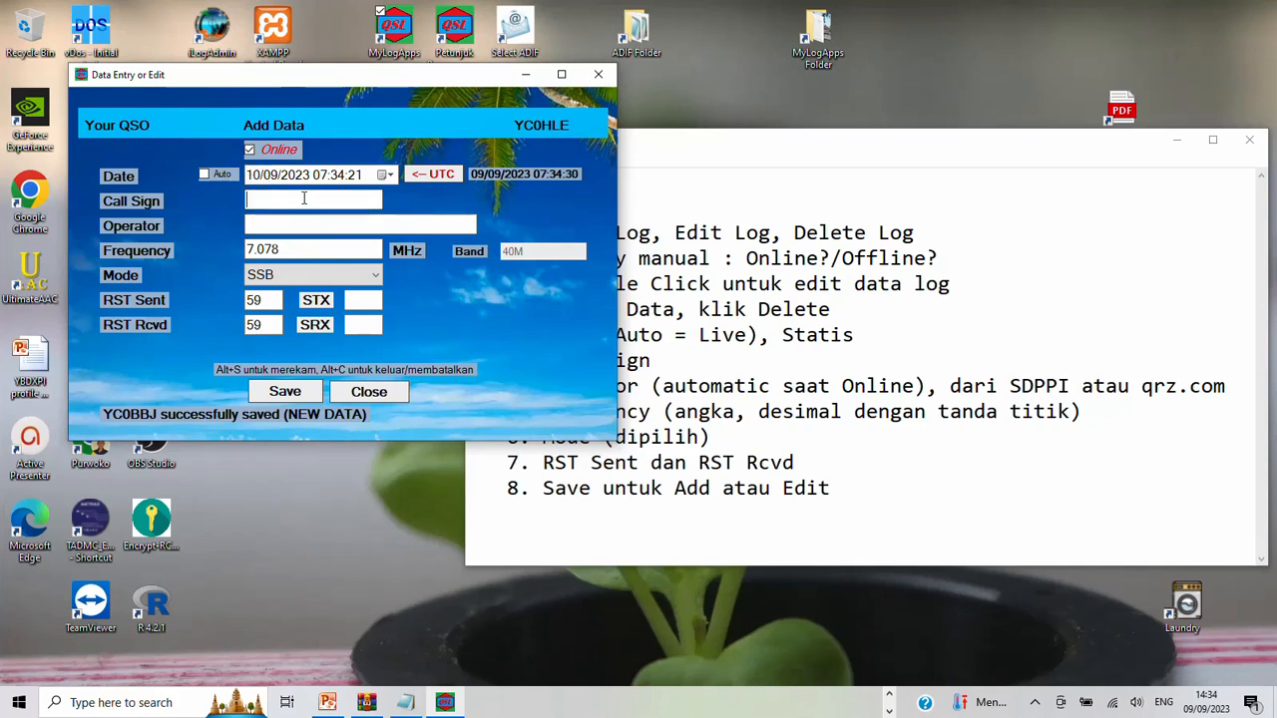
text(YD1RDJ)
key(Tab)
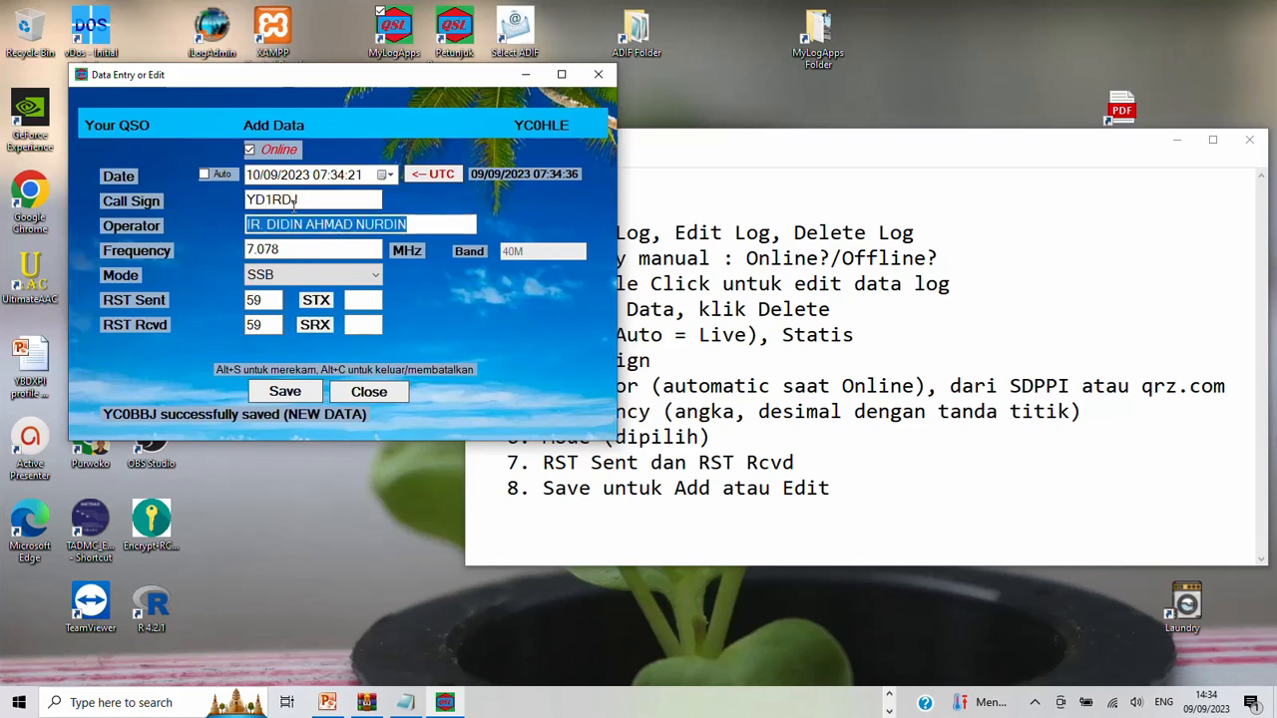
Set the YD1RDJ entry's frequency to 7.075 MHz and both RST values to 57, and save it
drag(275, 250, 283, 247)
text(5)
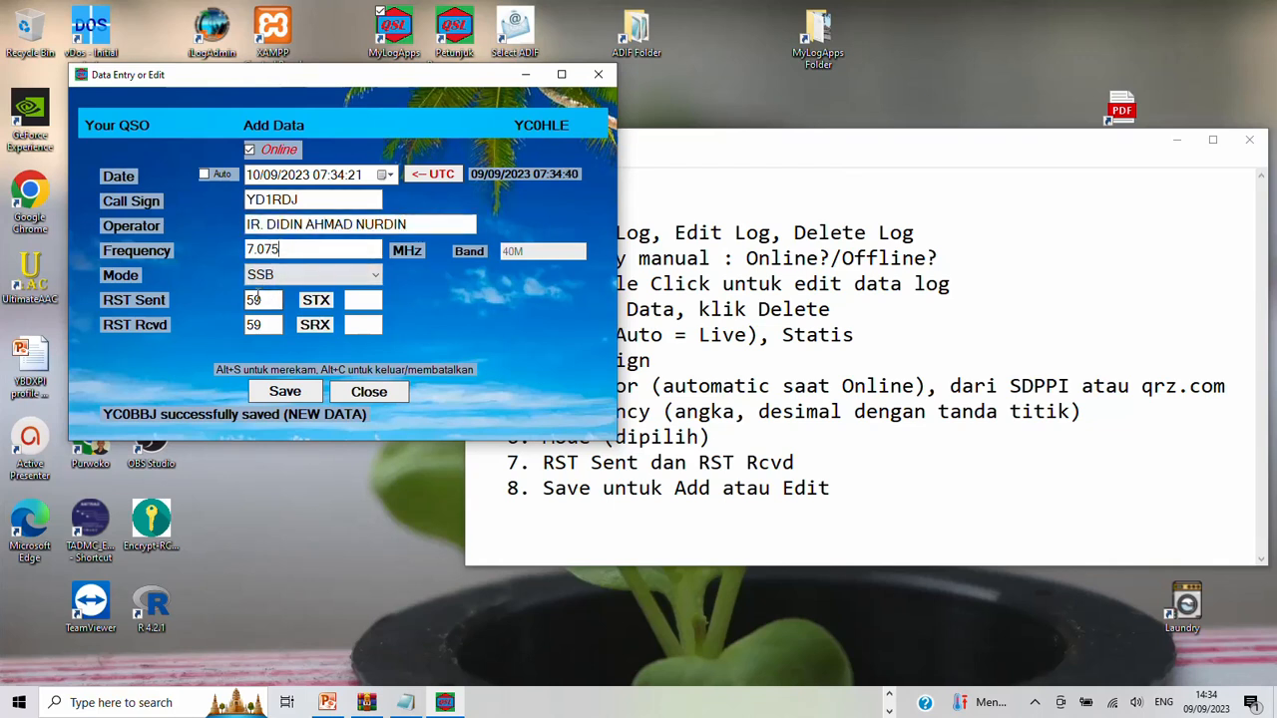
drag(257, 299, 268, 324)
text(7.0)
text(7)
click(301, 392)
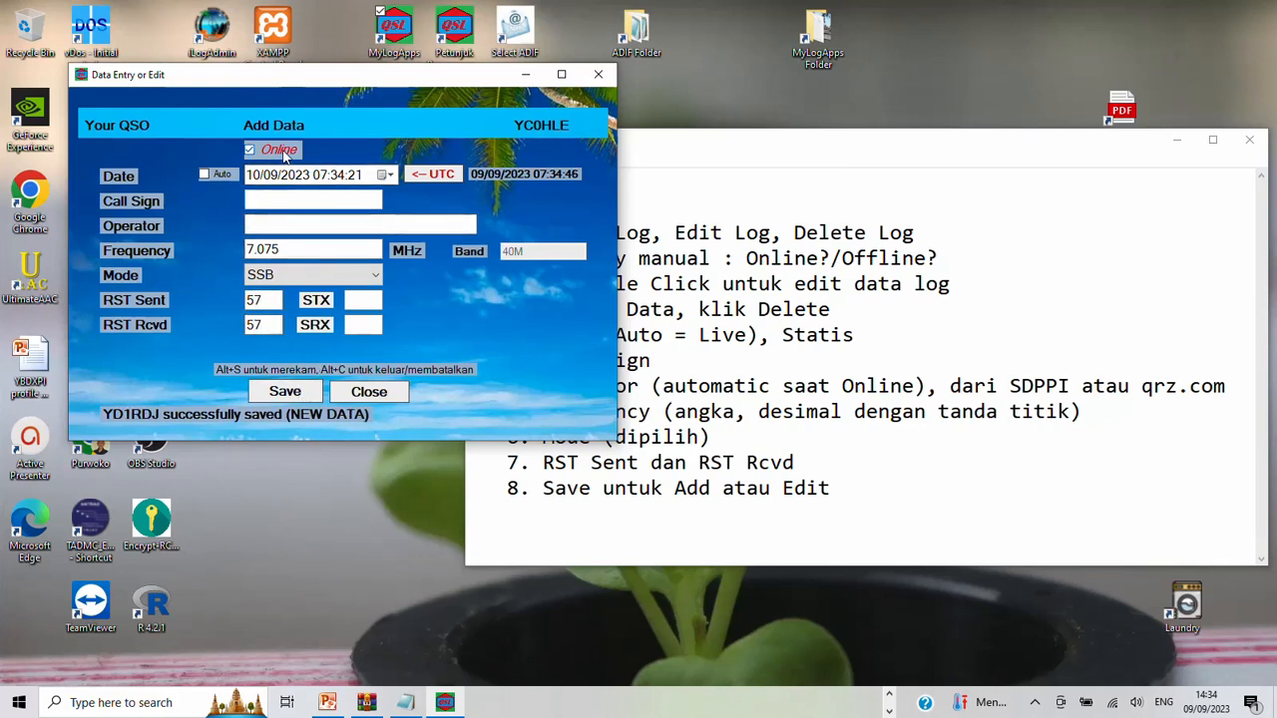
Turn the automatic date back on and enter LZ3ND as the next entry's call sign
click(210, 175)
text(LZ3ND)
key(Tab)
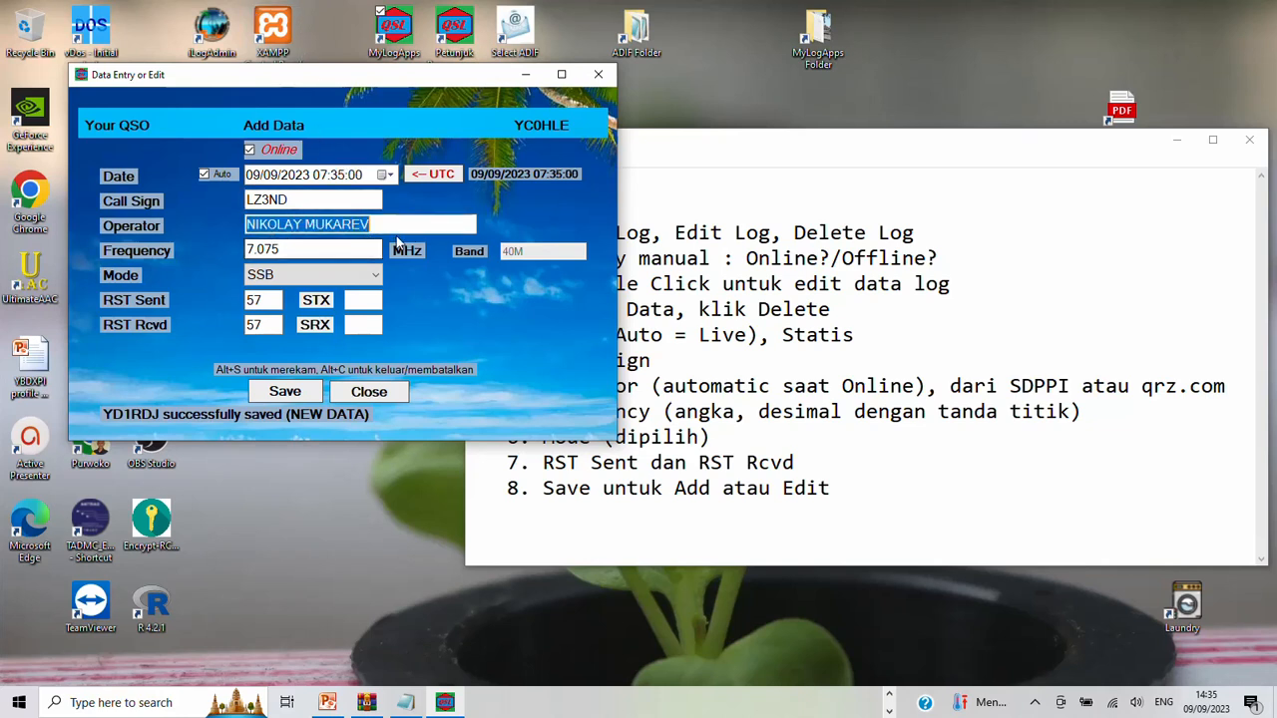
Set the LZ3ND entry's frequency to 7.070 MHz and RST Sent to 55, save it and close the entry form
drag(271, 250, 282, 251)
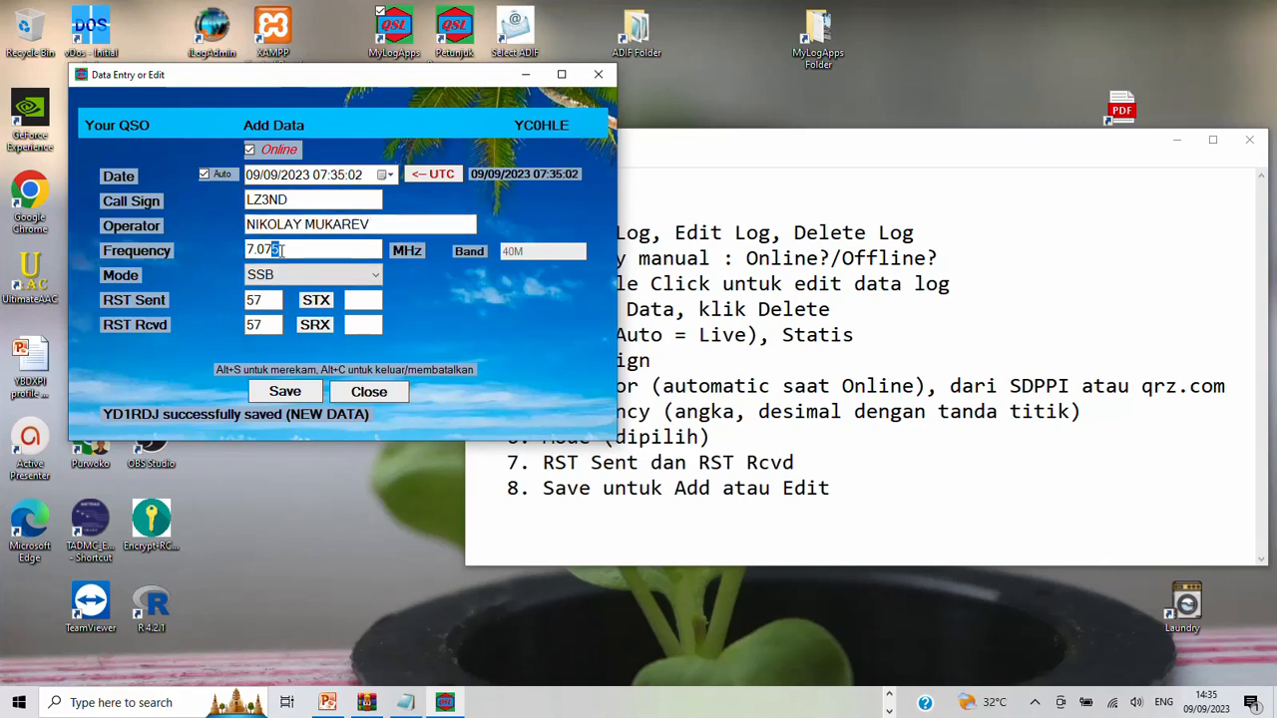
text(0)
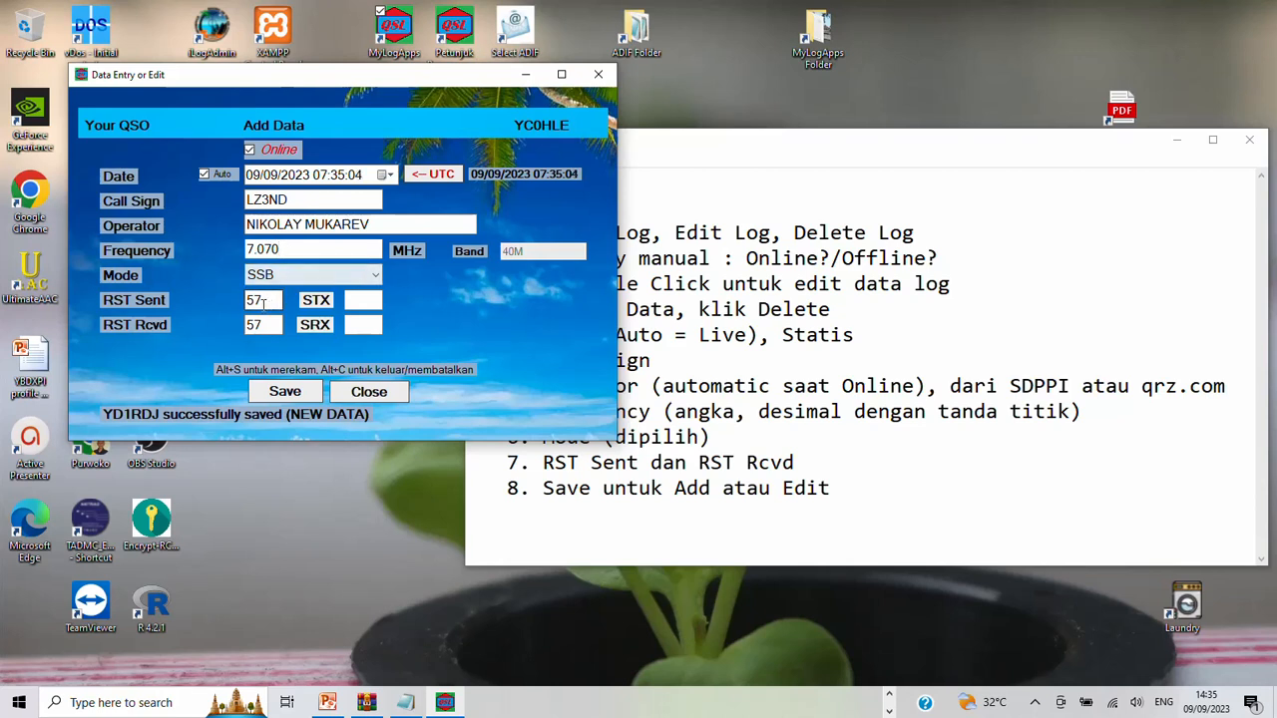
drag(257, 301, 265, 299)
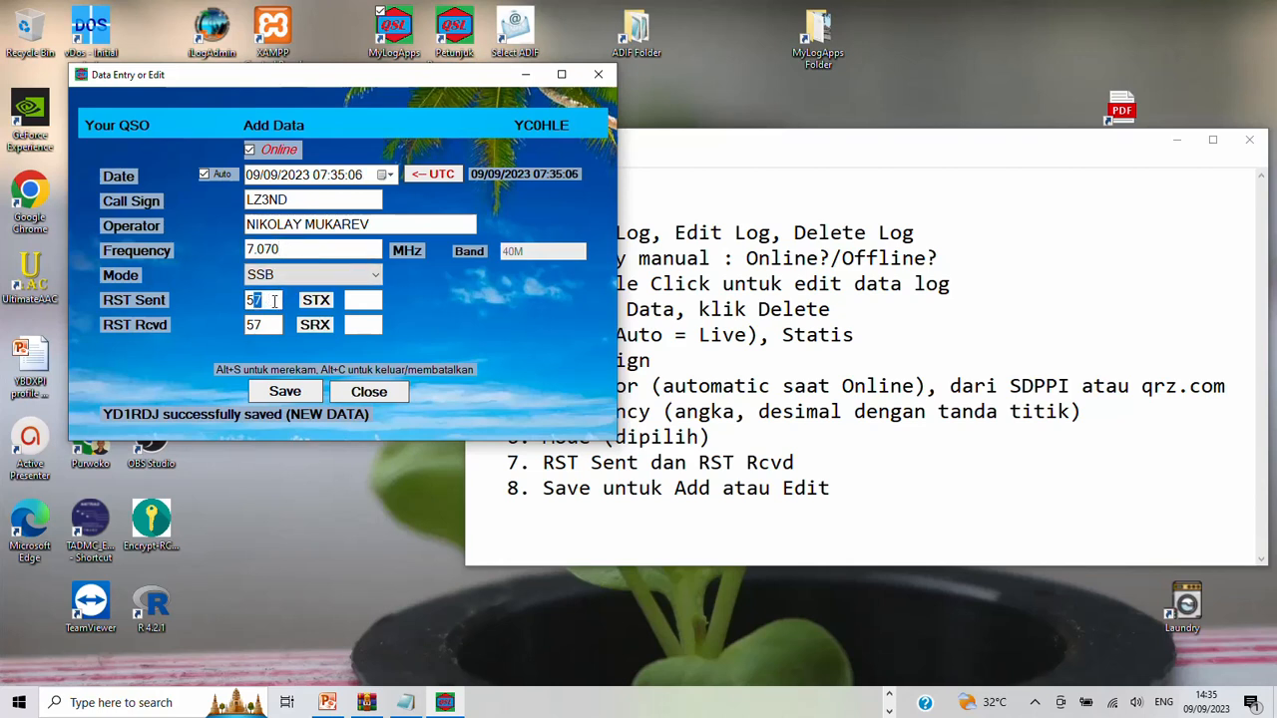
text(5)
click(305, 384)
click(365, 394)
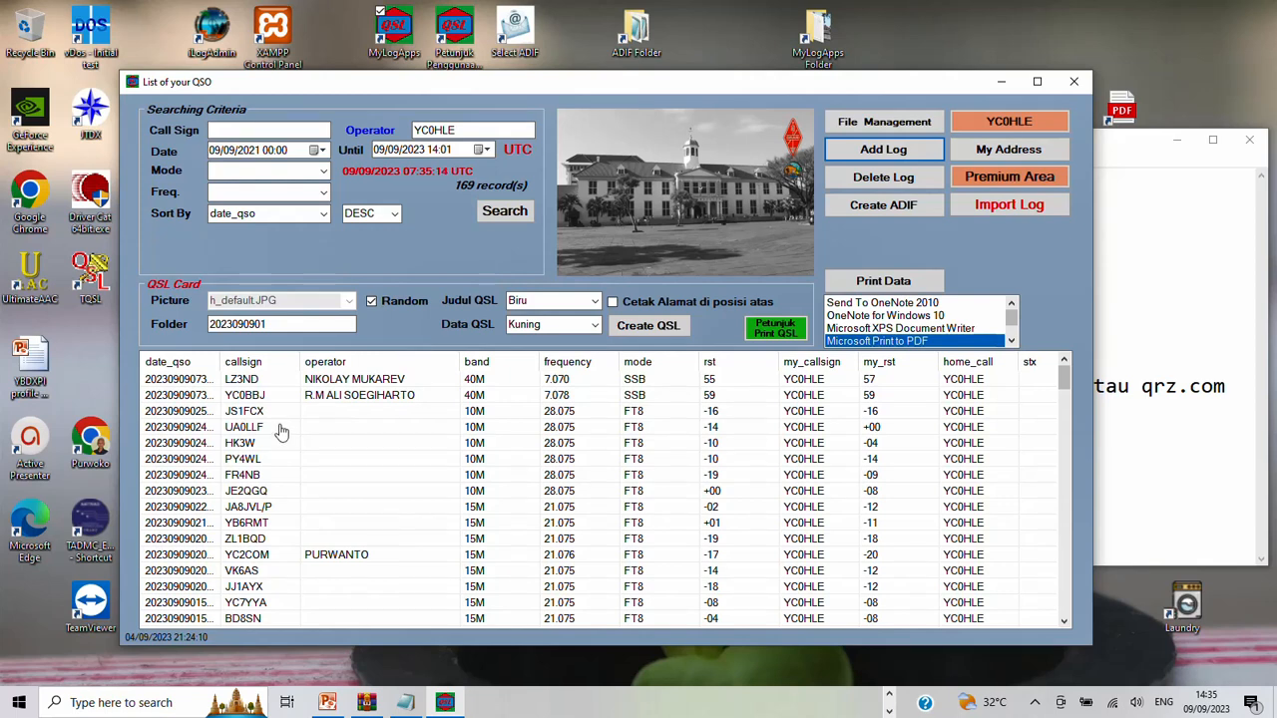
Search the QSO list with the Until date set to 10/09/2023
click(379, 149)
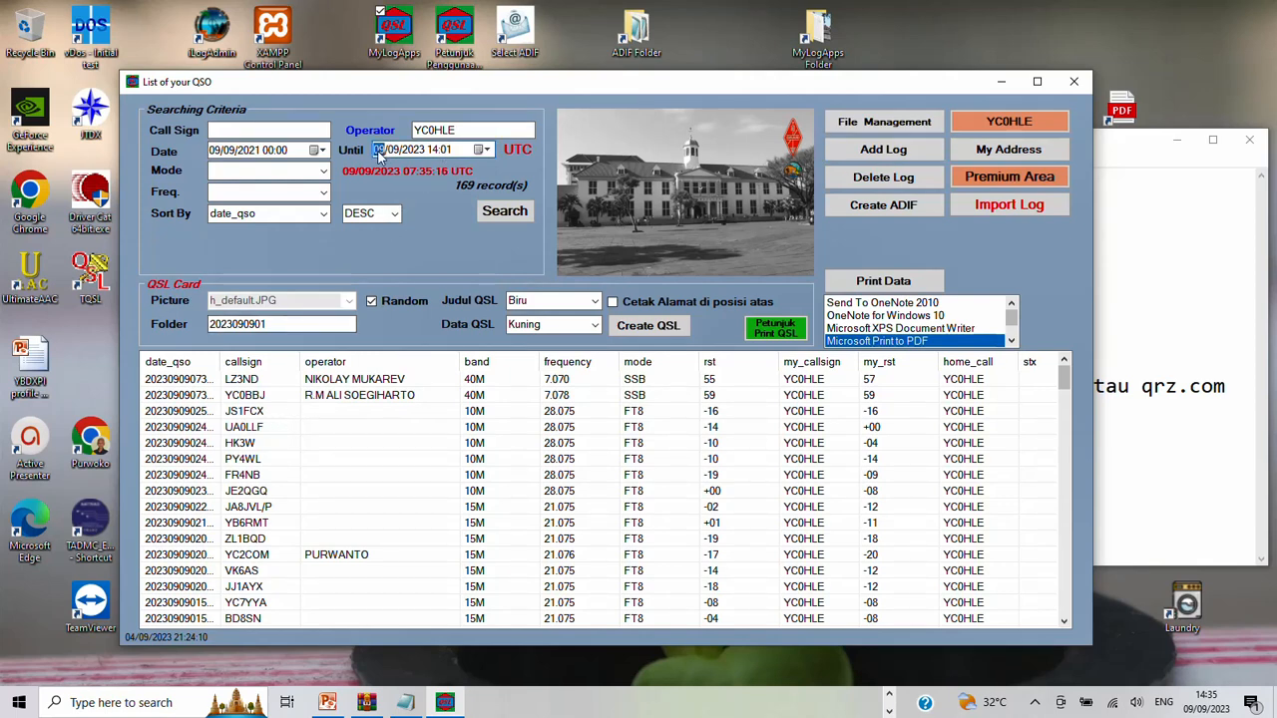
key(Up)
click(504, 210)
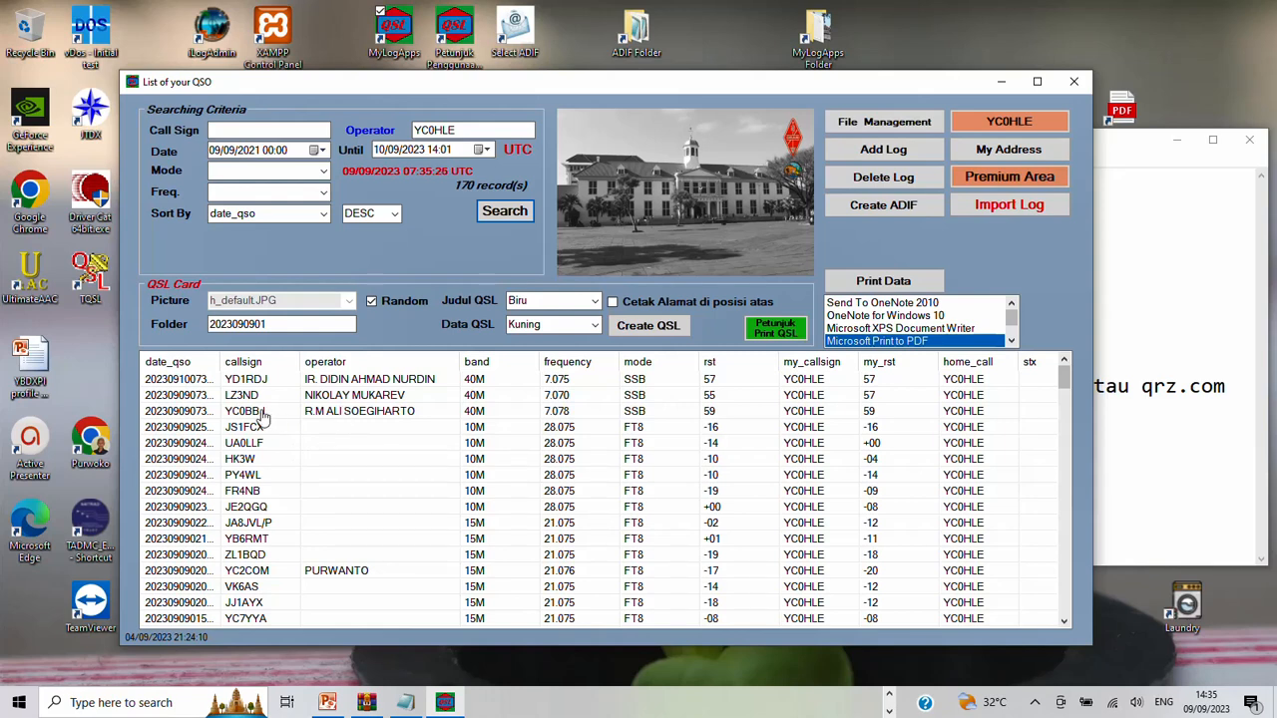
double_click(342, 414)
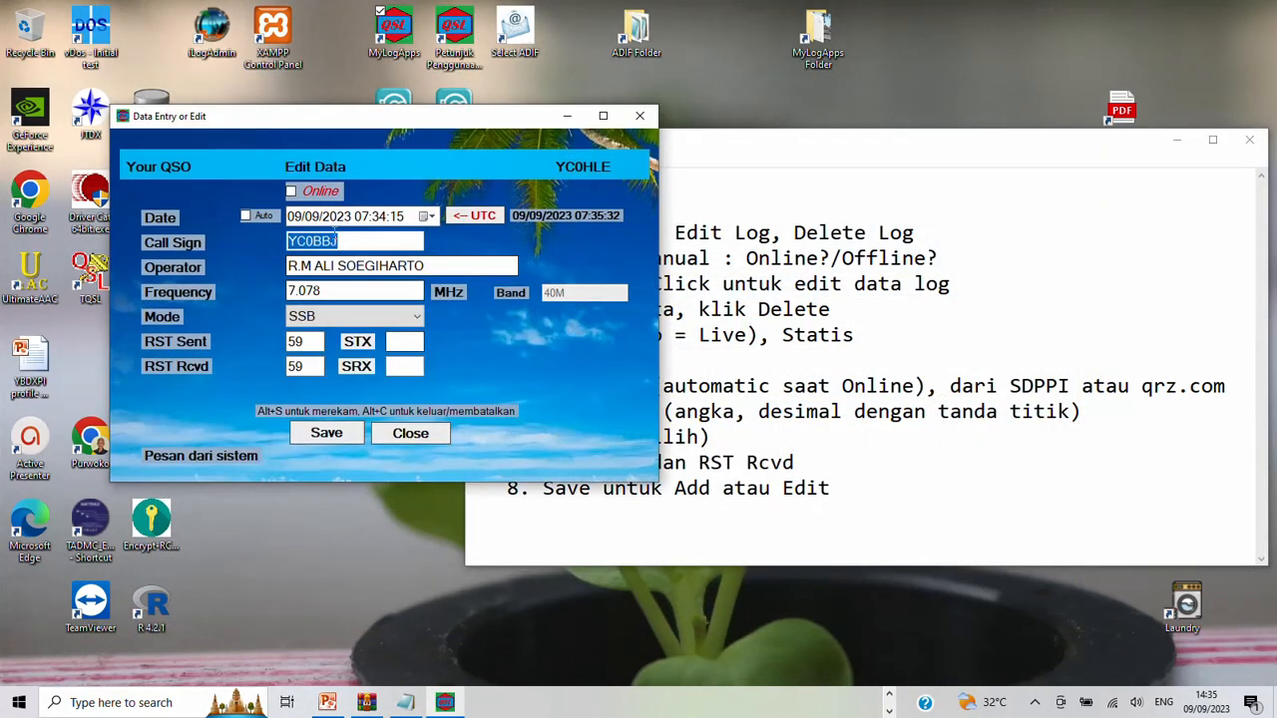
click(346, 243)
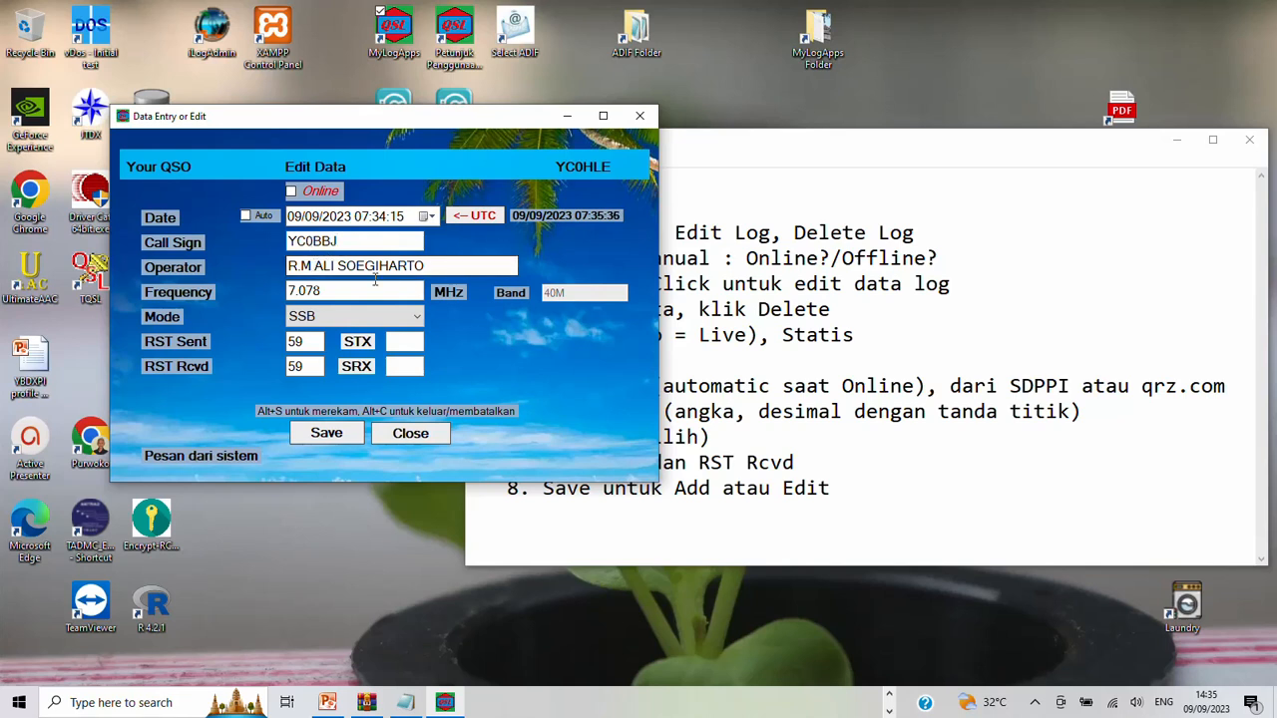
click(315, 265)
drag(315, 265, 231, 279)
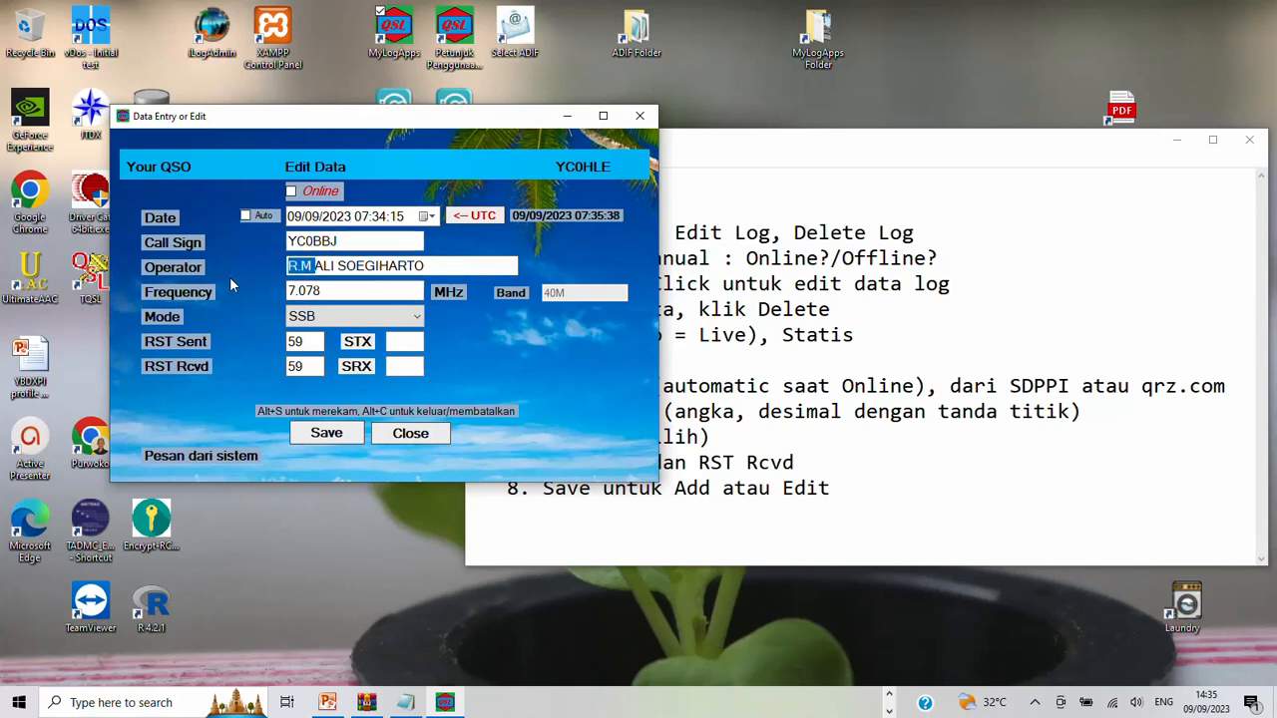
key(BackSpace)
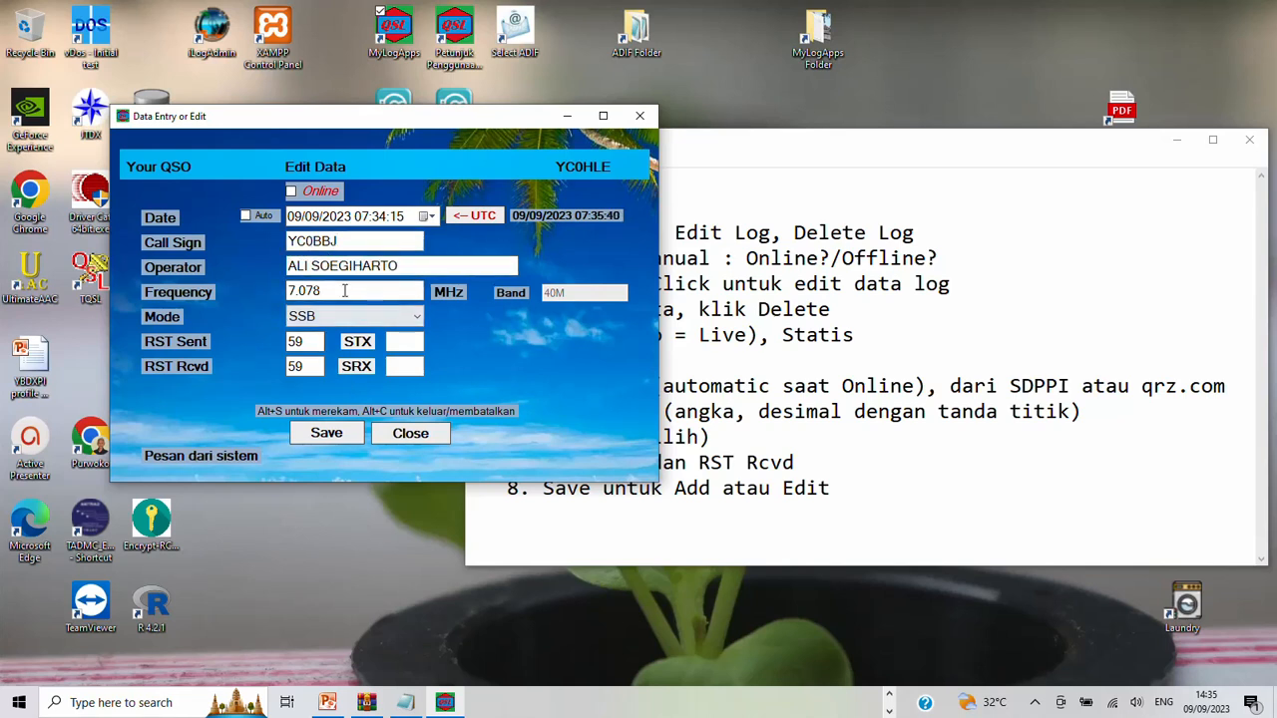
Set the YC0BBJ entry's frequency to 7.070 MHz
drag(312, 290, 317, 290)
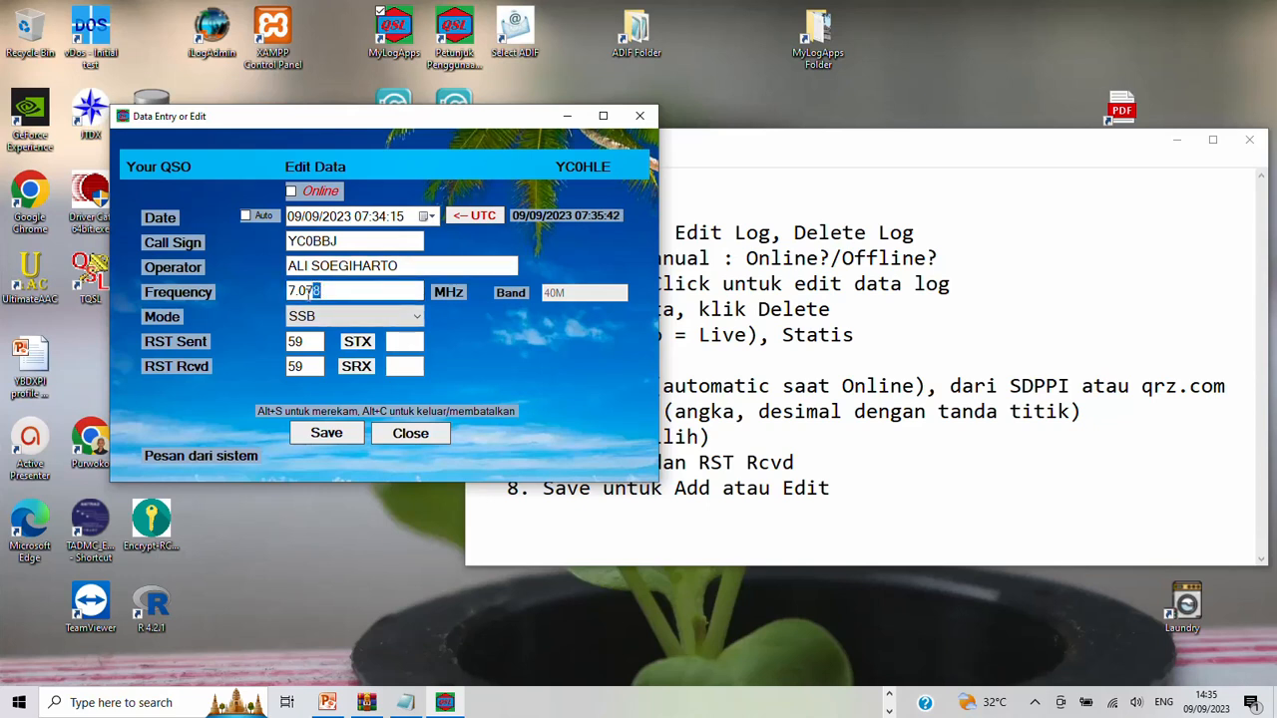
text(0)
mouse_move(350, 242)
mouse_down()
mouse_move(290, 241)
mouse_move(342, 241)
mouse_up()
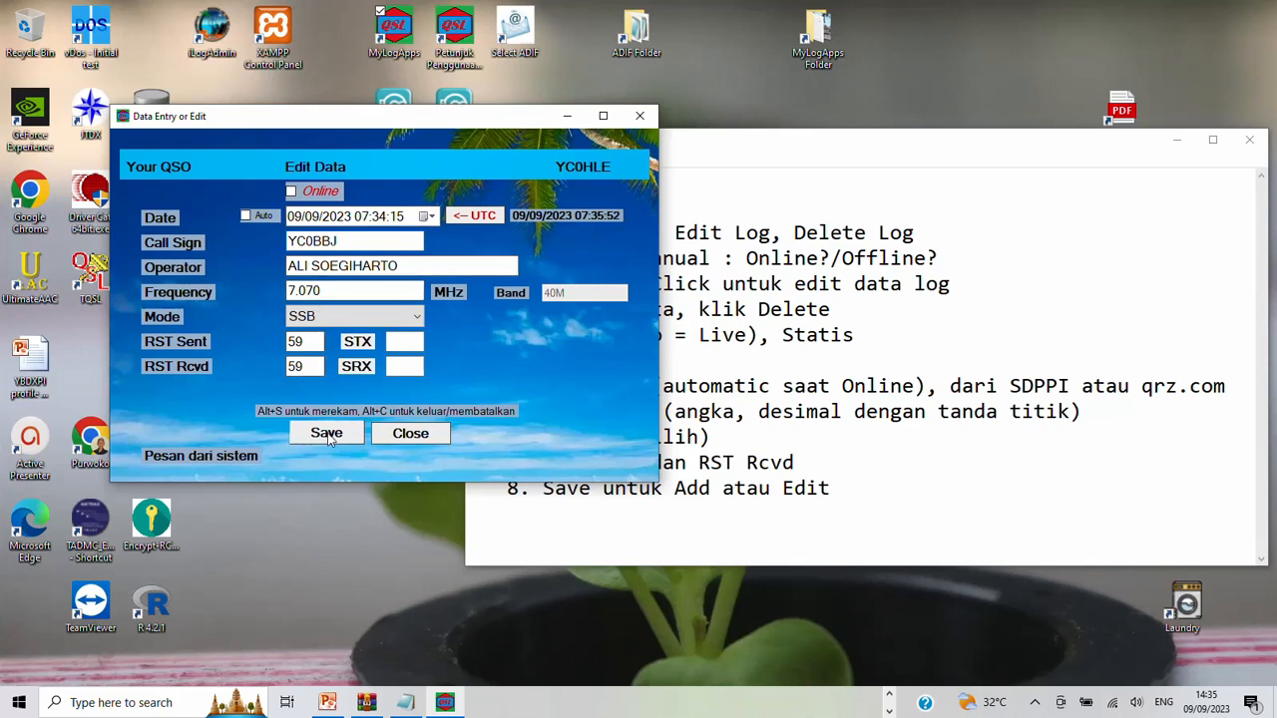
click(294, 218)
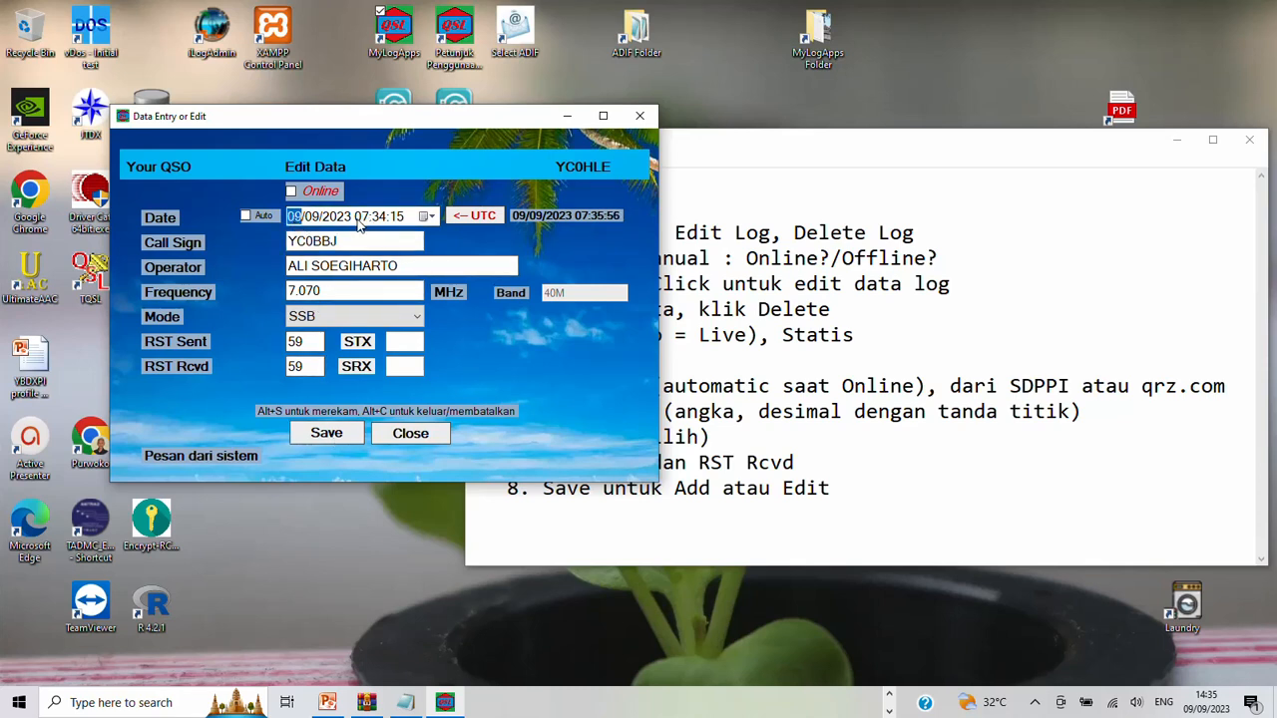
text(1)
text(0)
click(367, 216)
text(10)
click(330, 433)
click(379, 433)
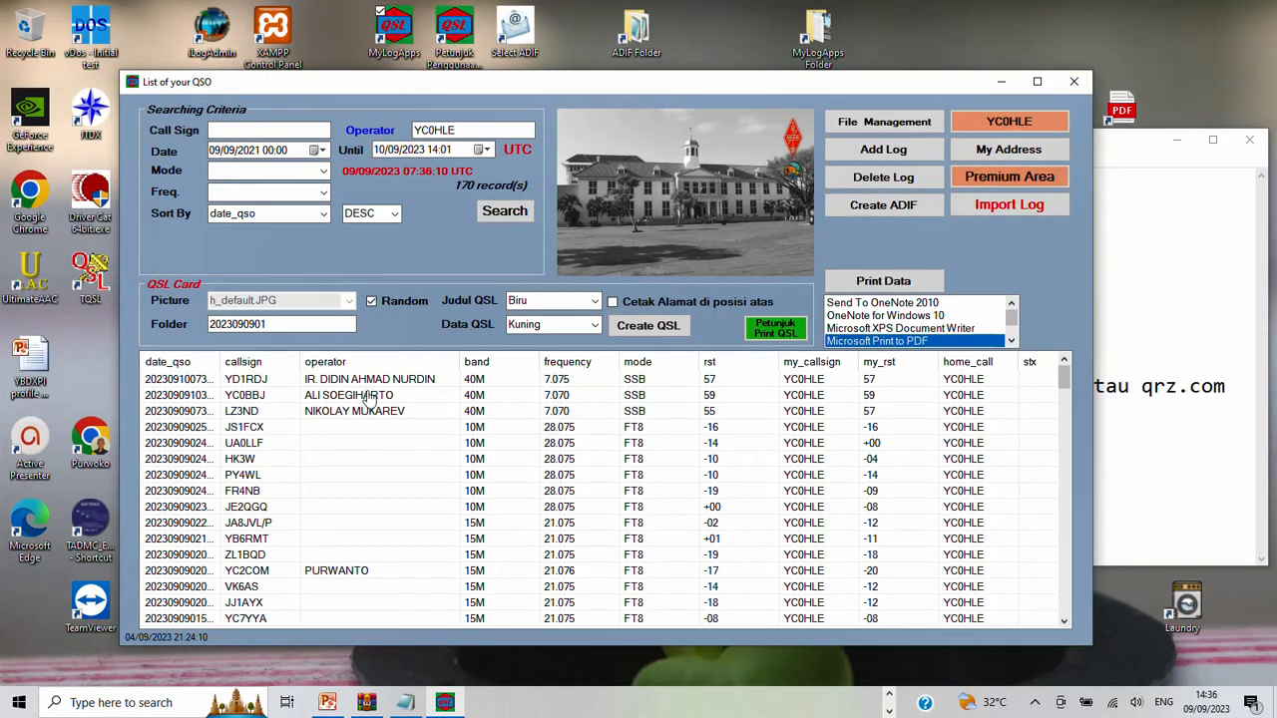
Open the LZ3ND entry for editing, set its QSO time's hour to 12 and remove the surname from the operator's name
double_click(364, 417)
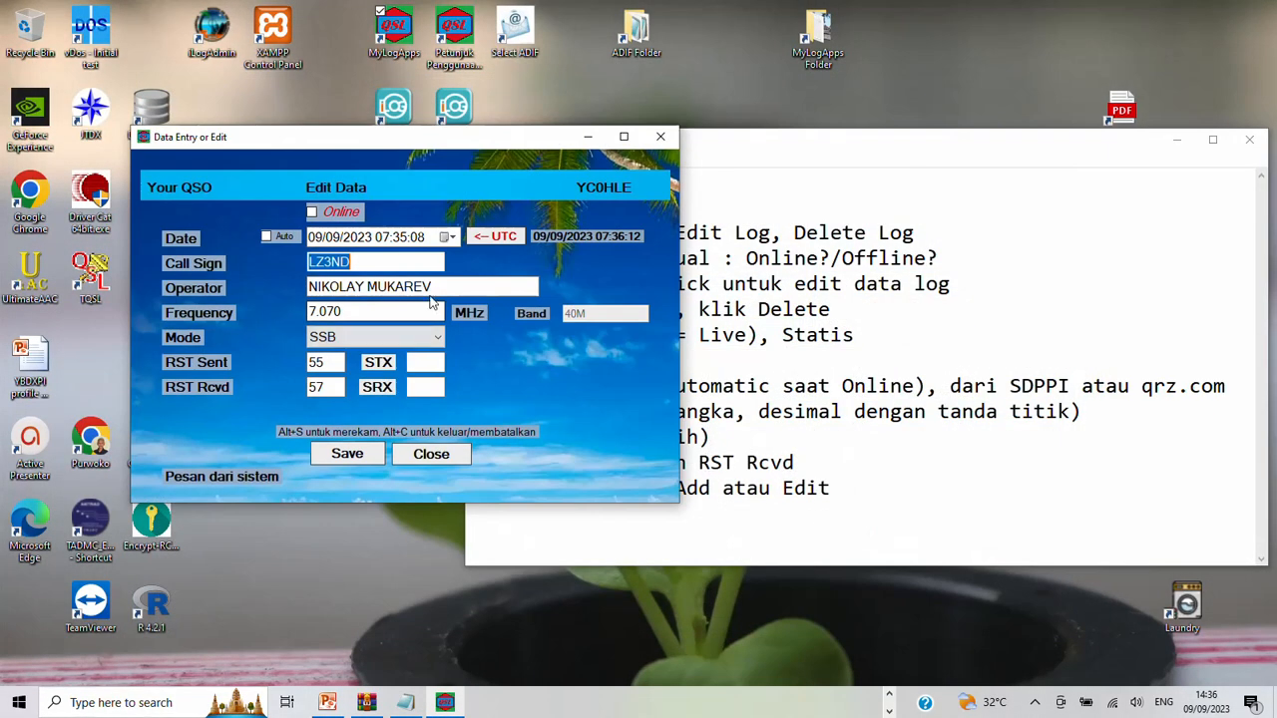
click(312, 239)
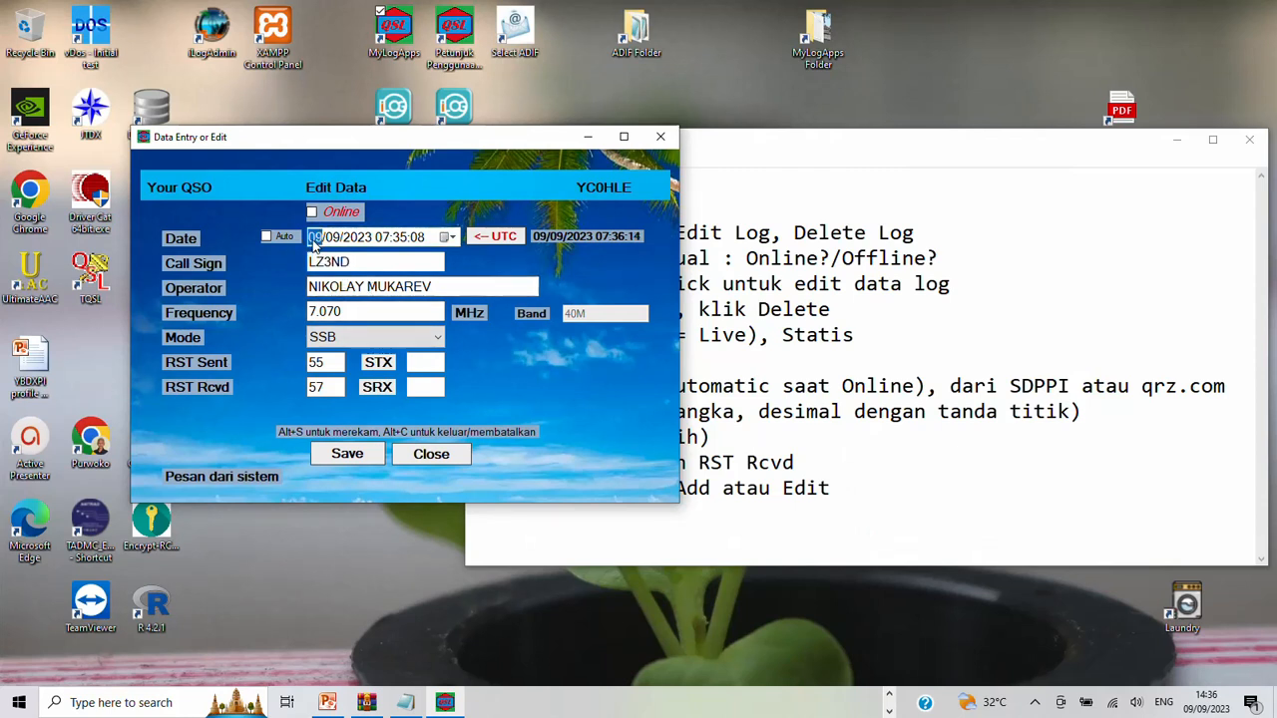
click(383, 238)
text(12)
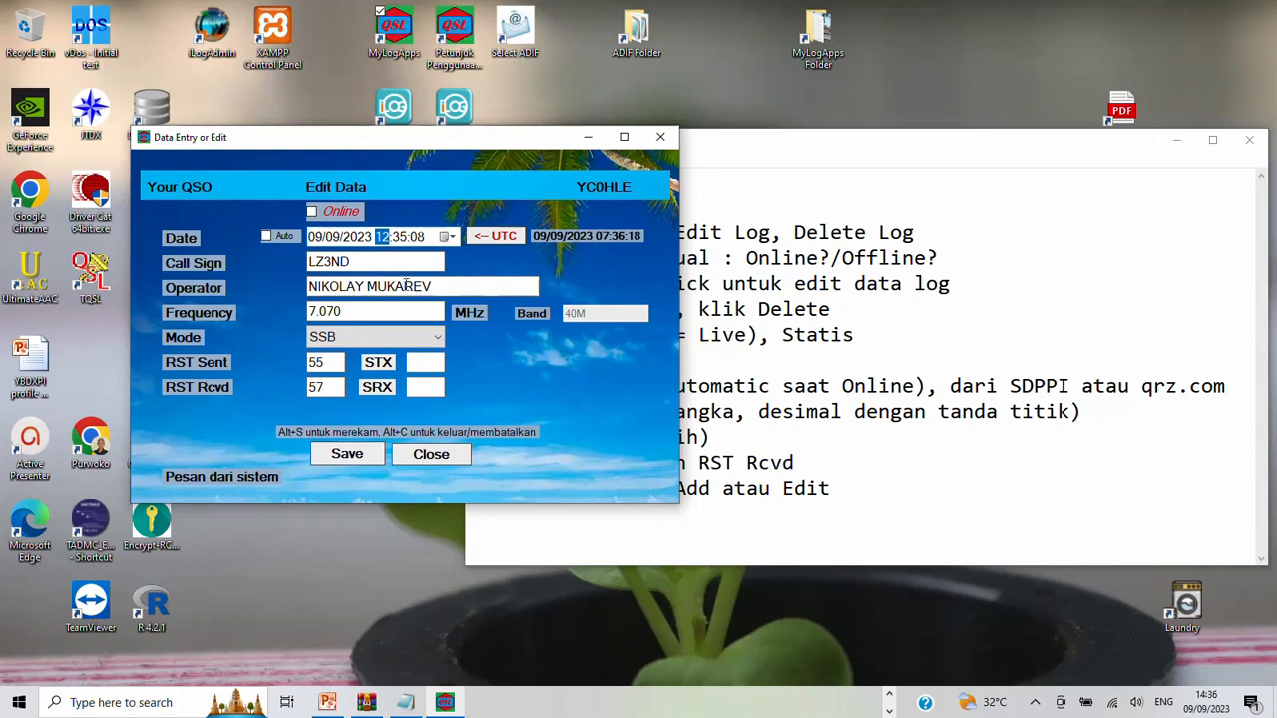
click(421, 285)
double_click(420, 284)
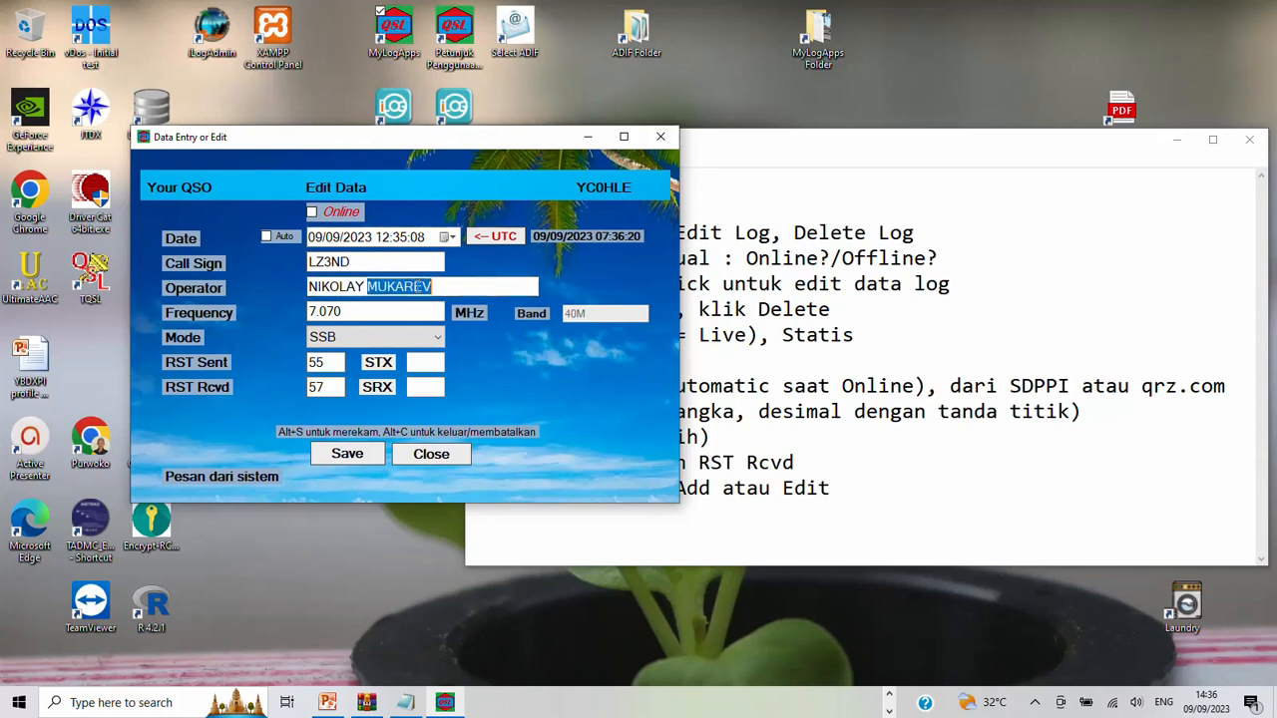
key(BackSpace)
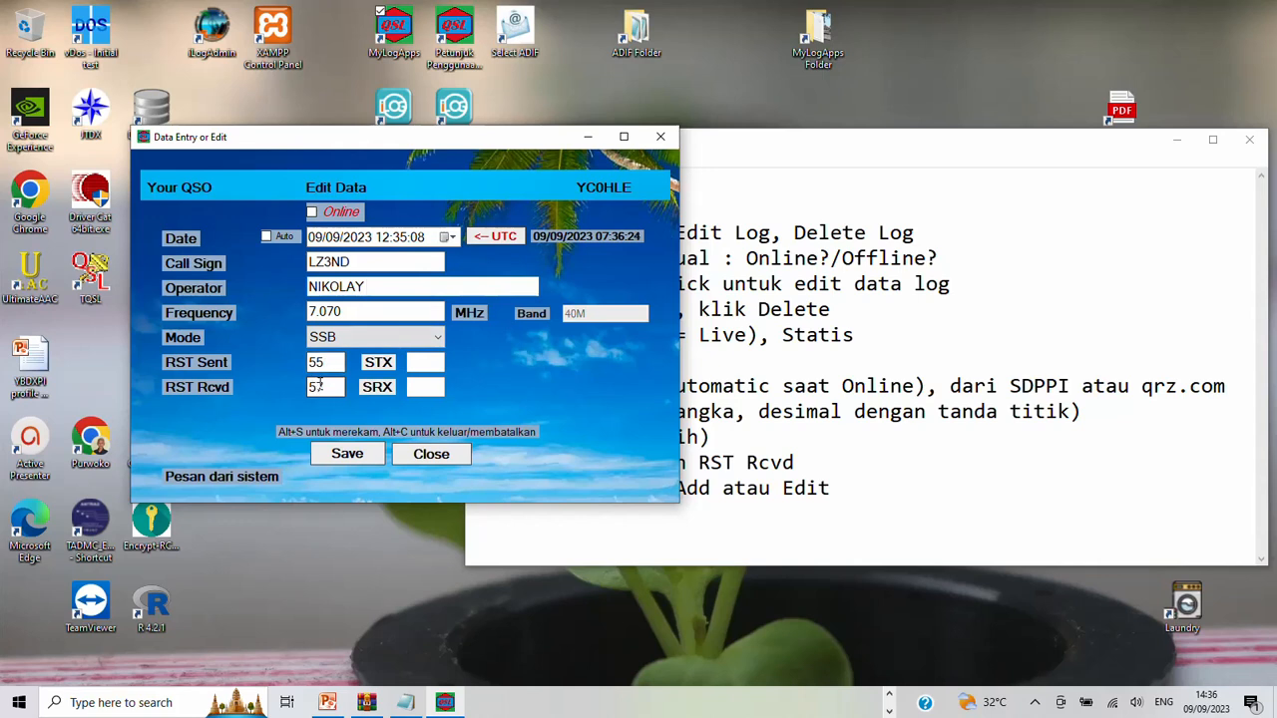
Set the LZ3ND entry's RST Rcvd to 55, save the entry and close the form
drag(315, 387, 329, 386)
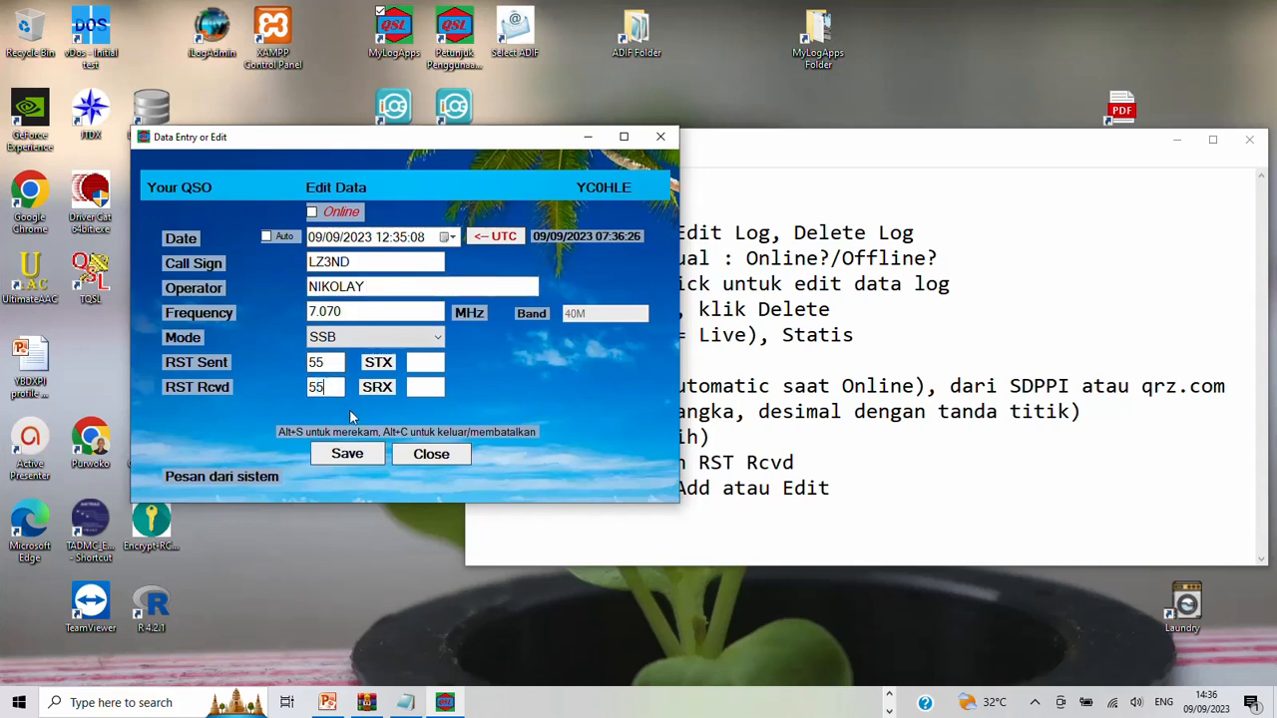
text(5)
click(350, 454)
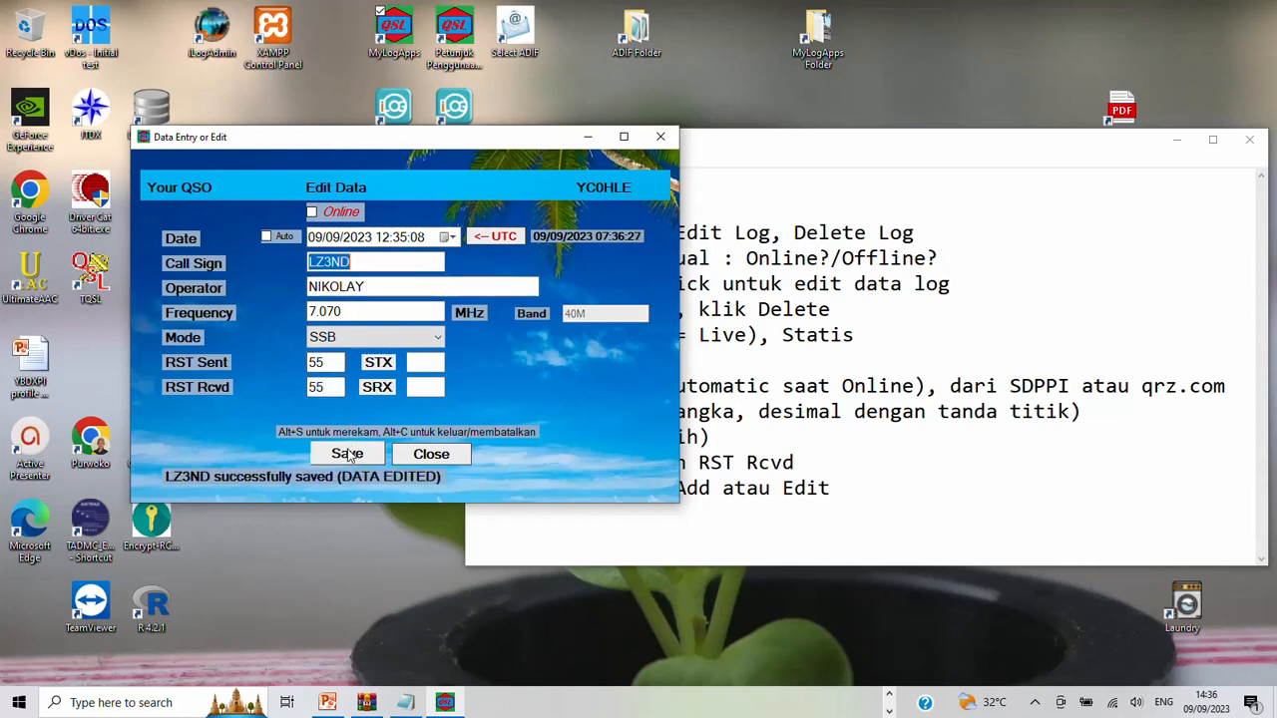
click(431, 454)
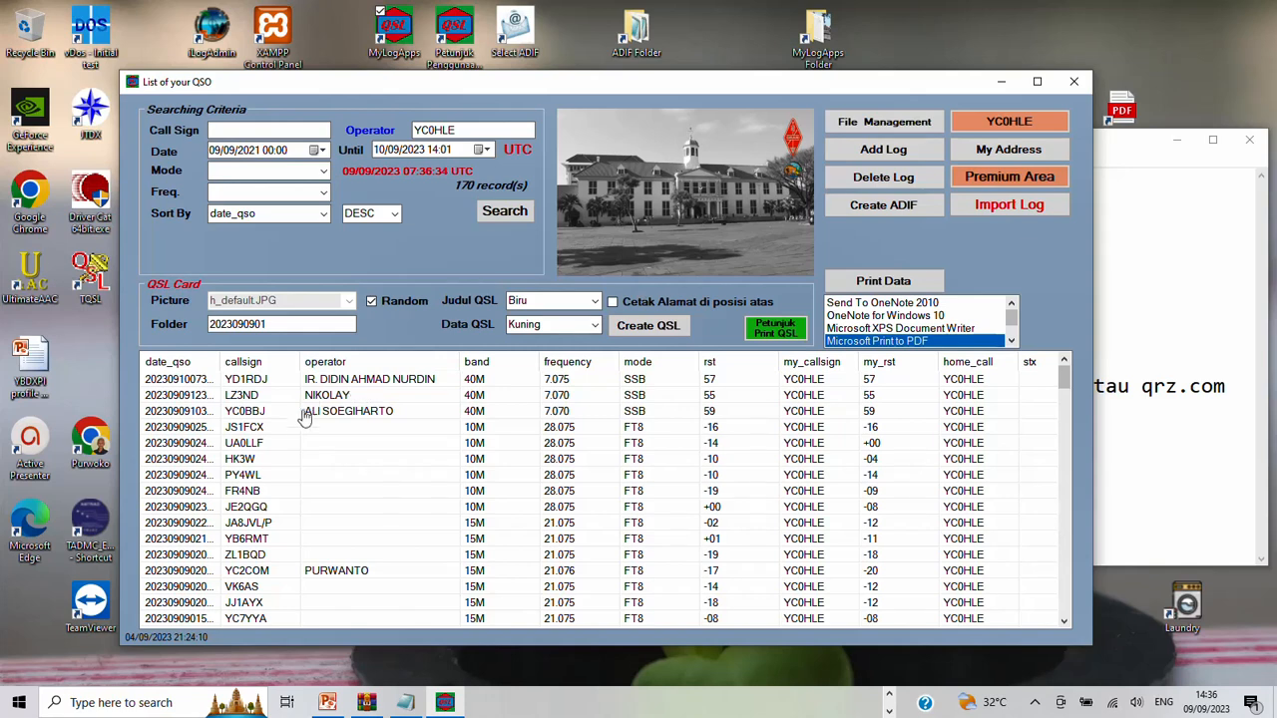
Delete the LZ3ND record from the QSO list
click(367, 397)
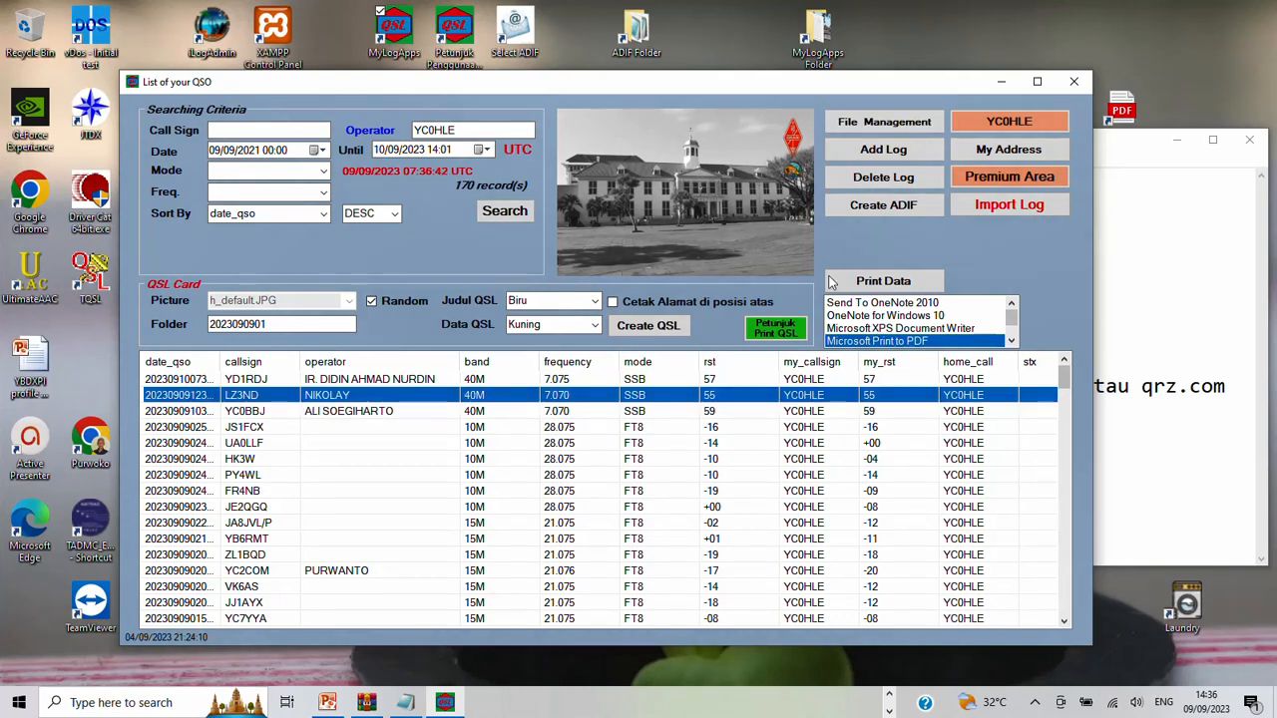
click(897, 180)
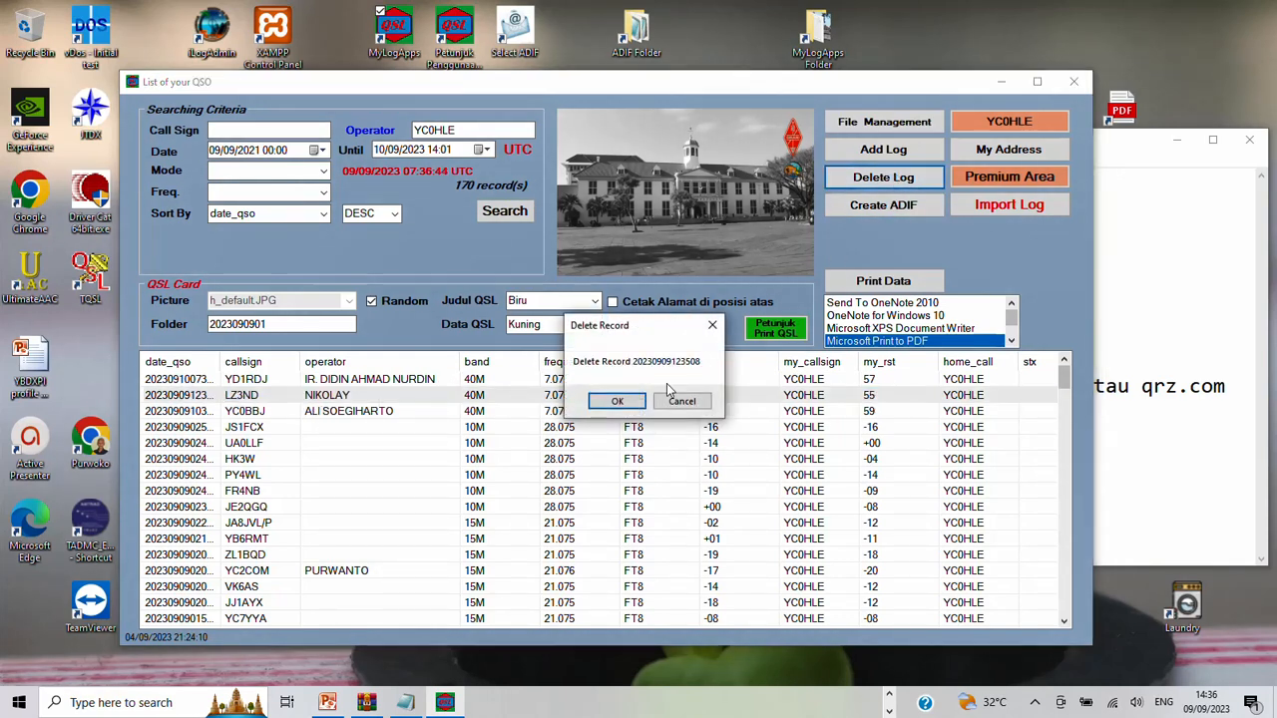
click(635, 405)
click(676, 406)
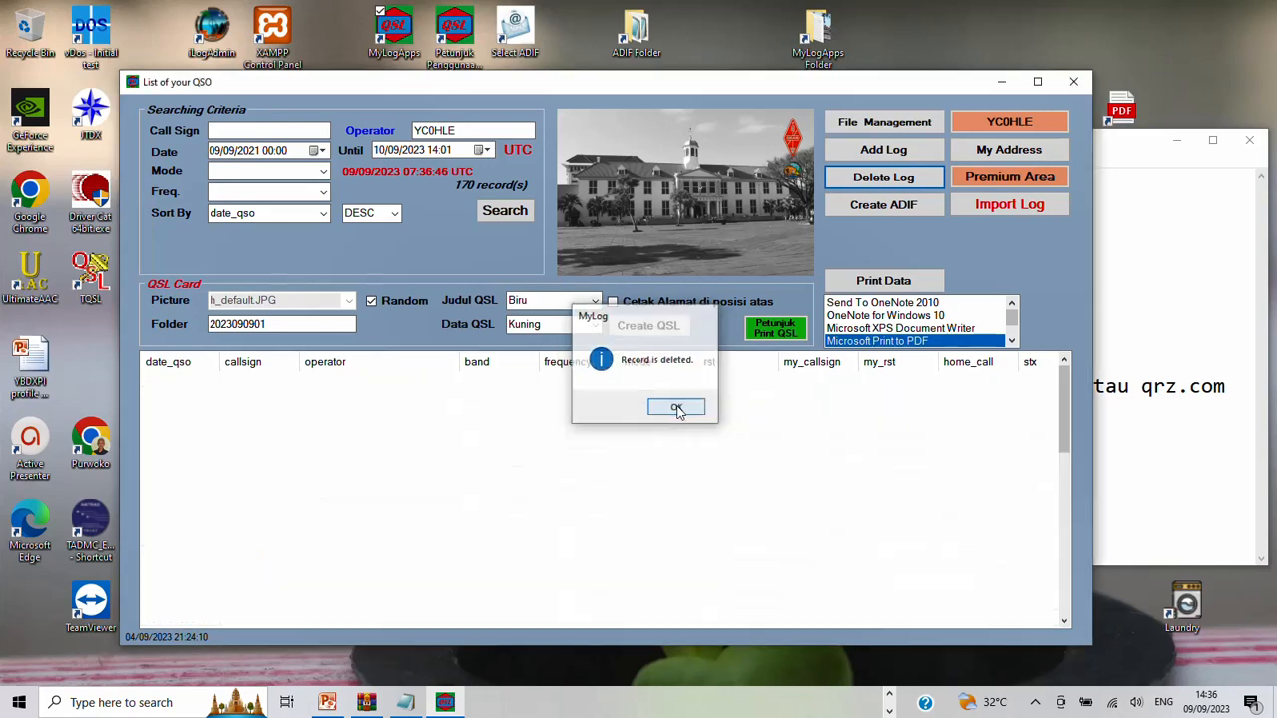
click(344, 397)
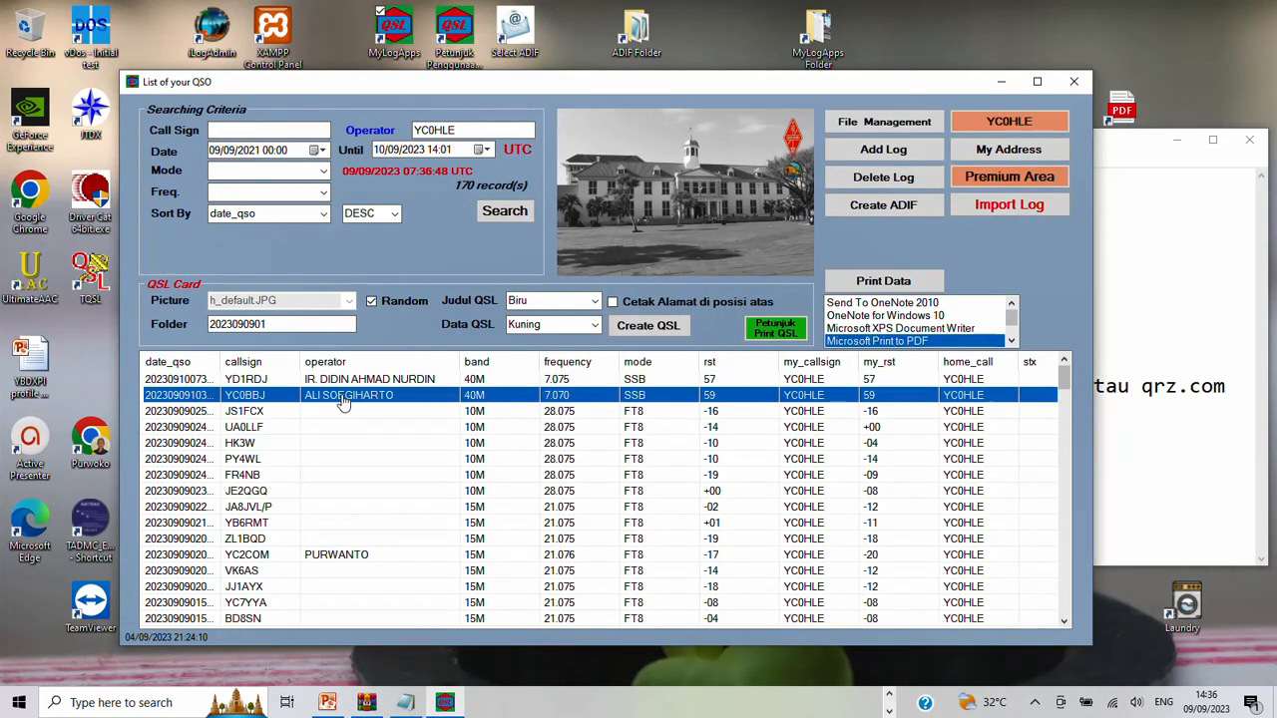
click(897, 180)
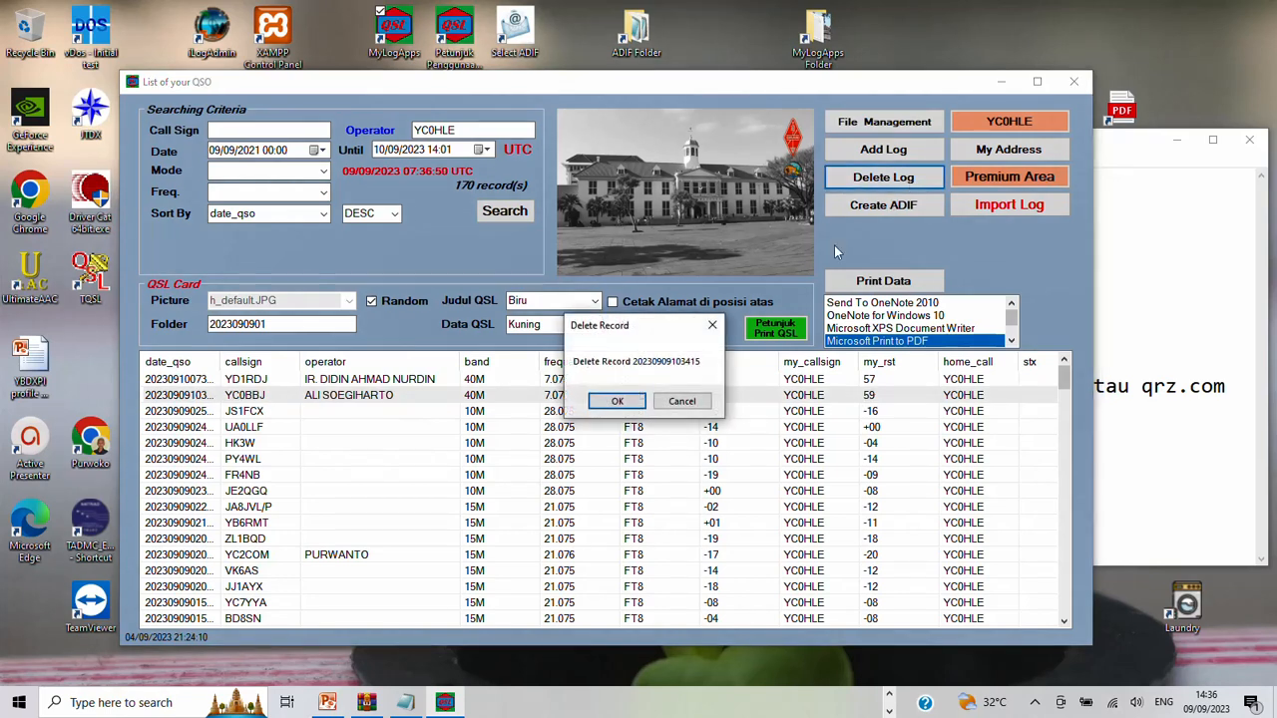
click(682, 401)
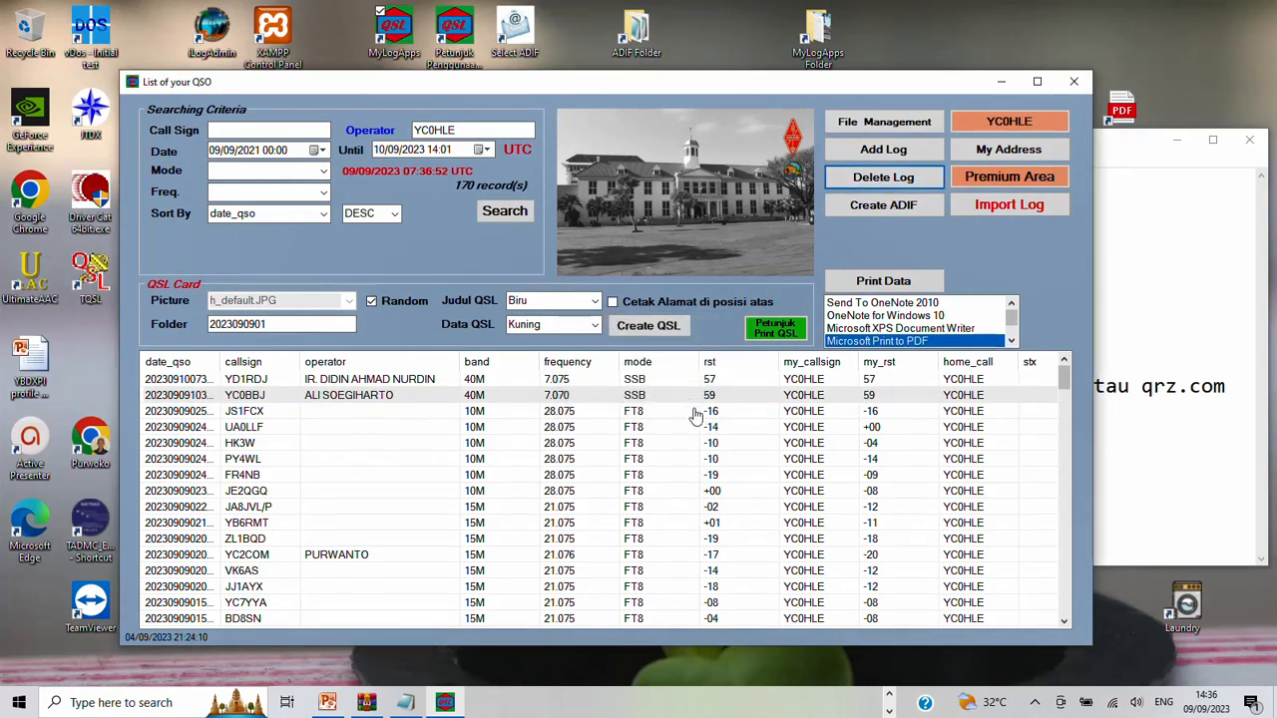
Delete the YD1RDJ record from the QSO list
click(401, 383)
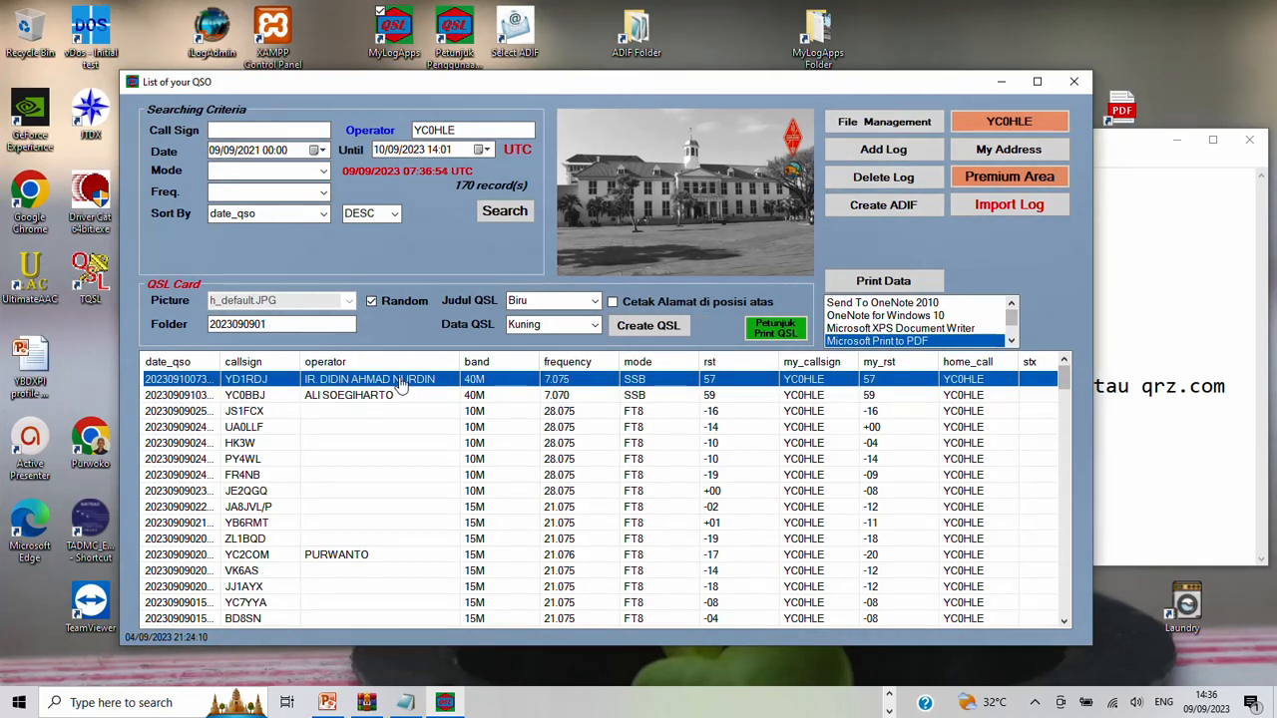
click(896, 179)
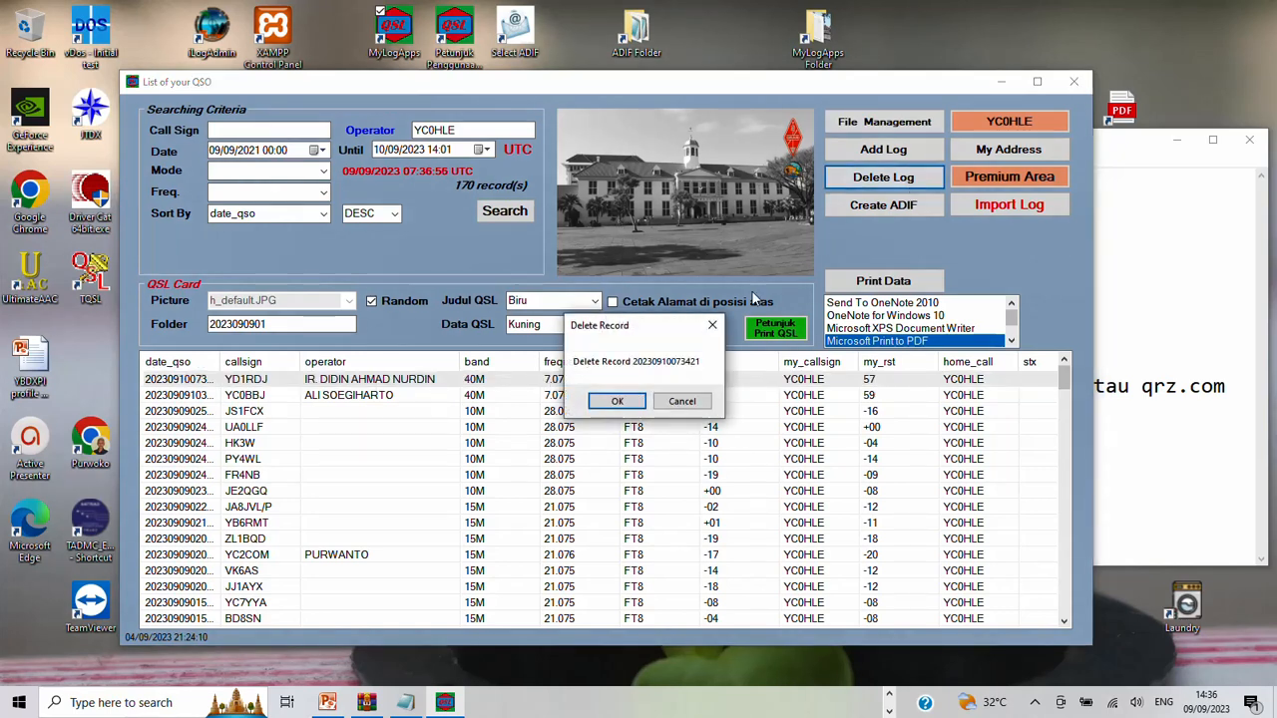
click(627, 403)
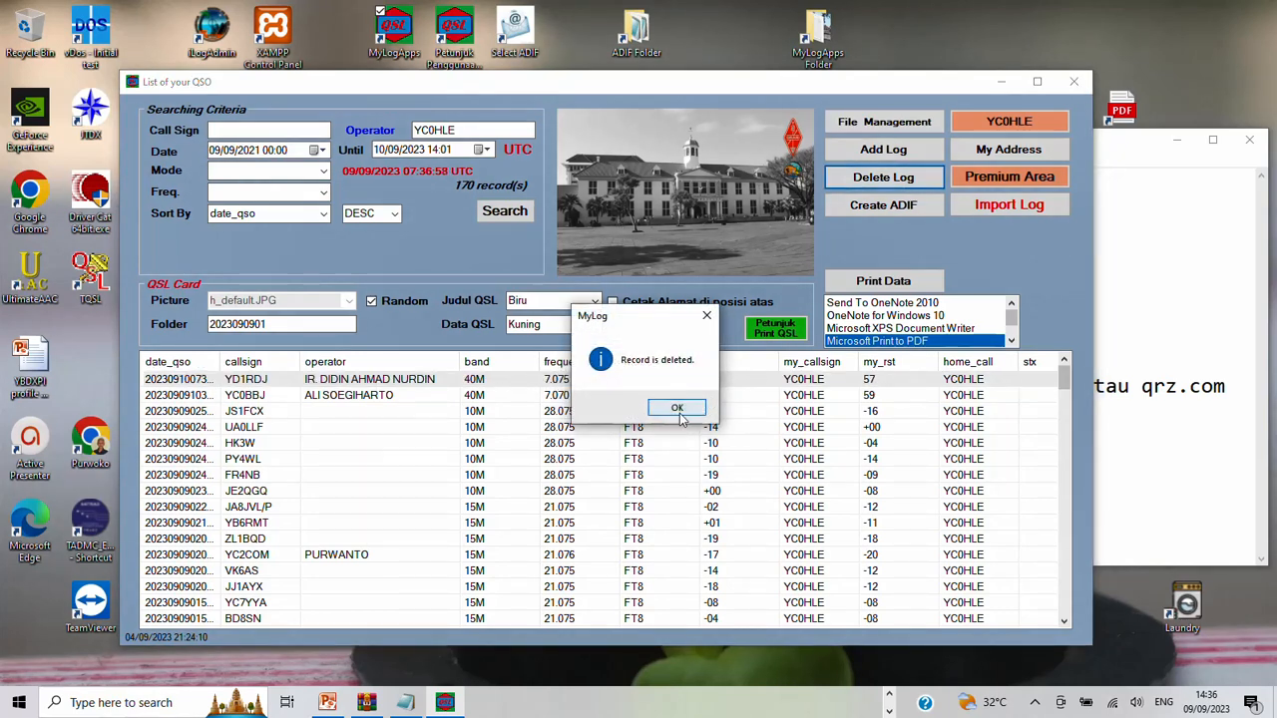
click(673, 409)
Delete the YC0BBJ record from the QSO list
click(389, 382)
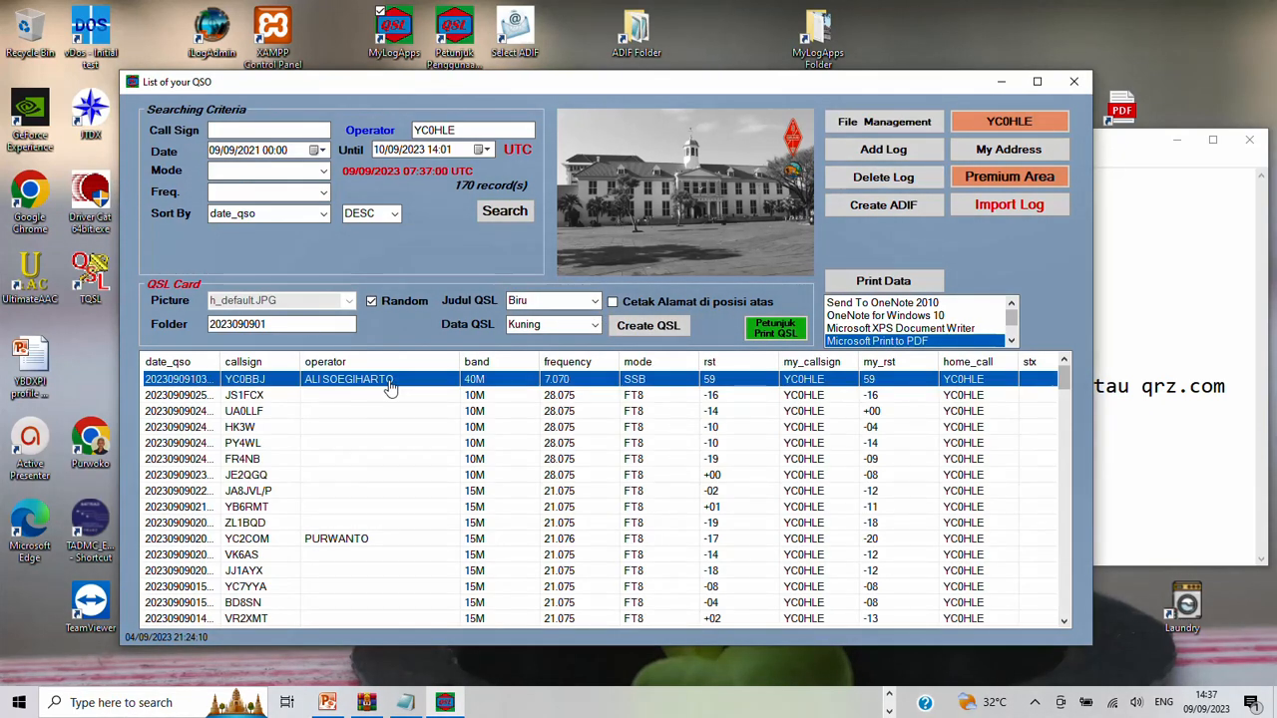
click(883, 177)
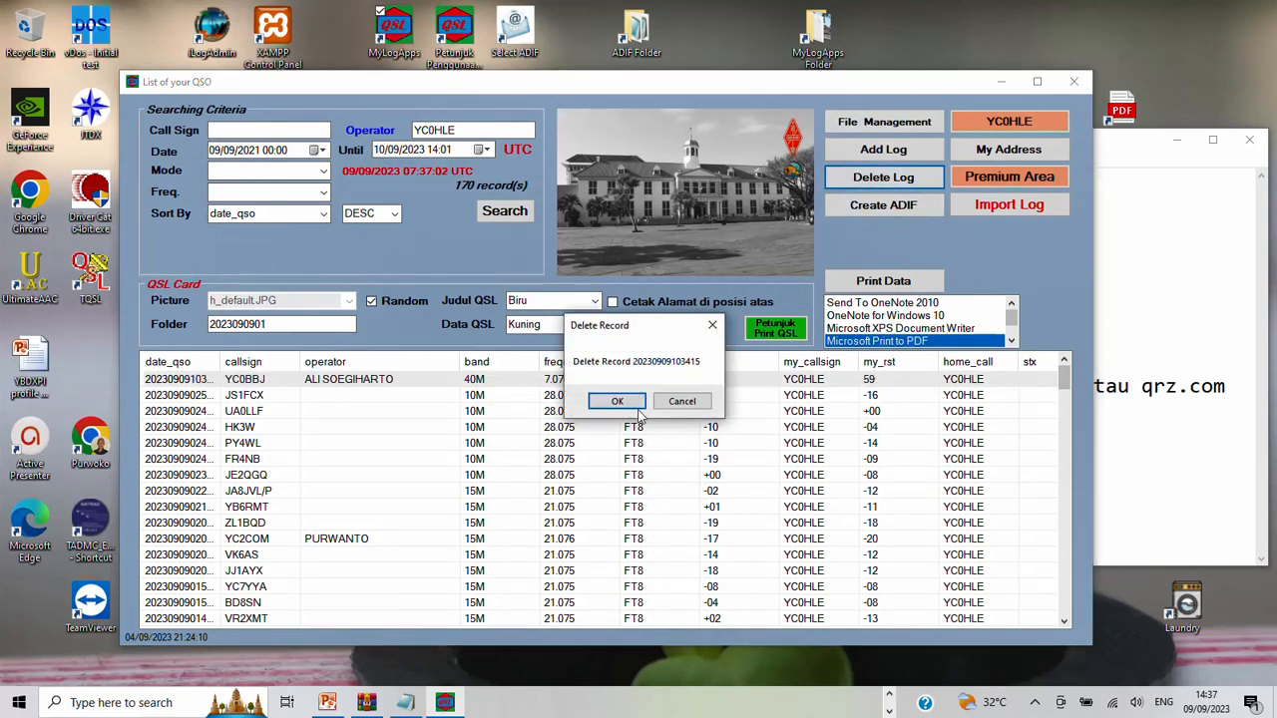
click(633, 404)
click(676, 404)
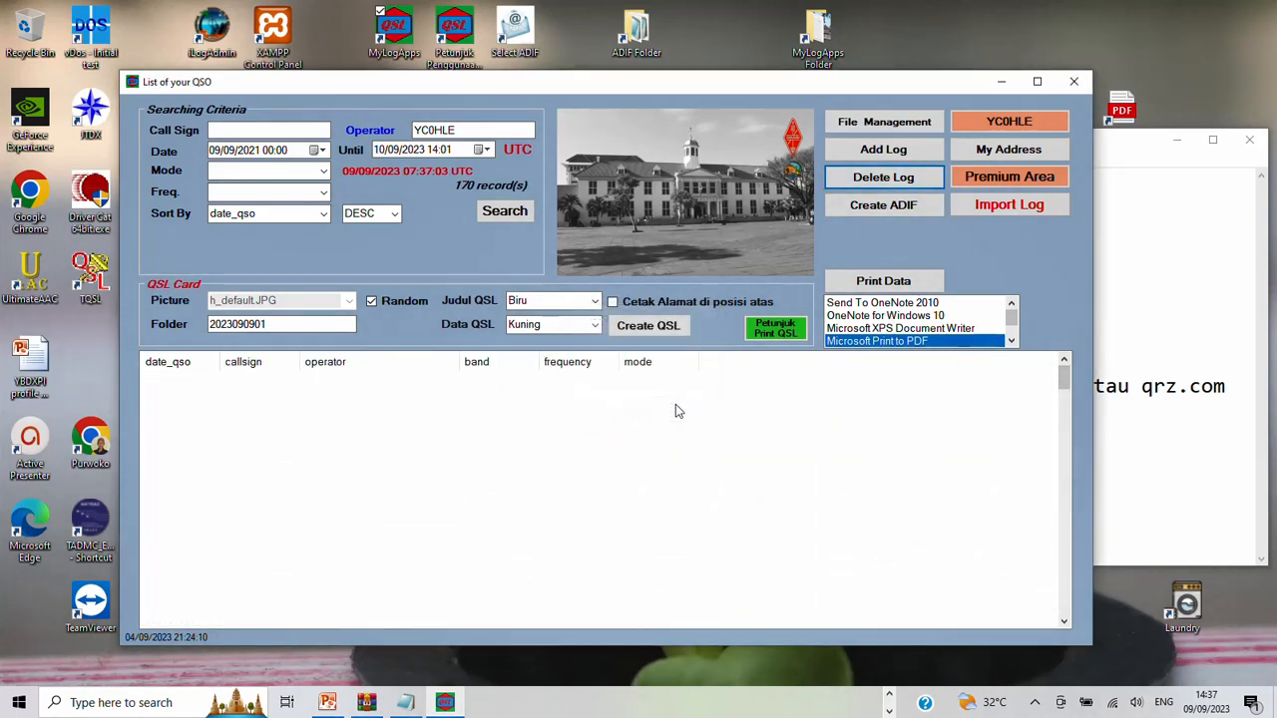